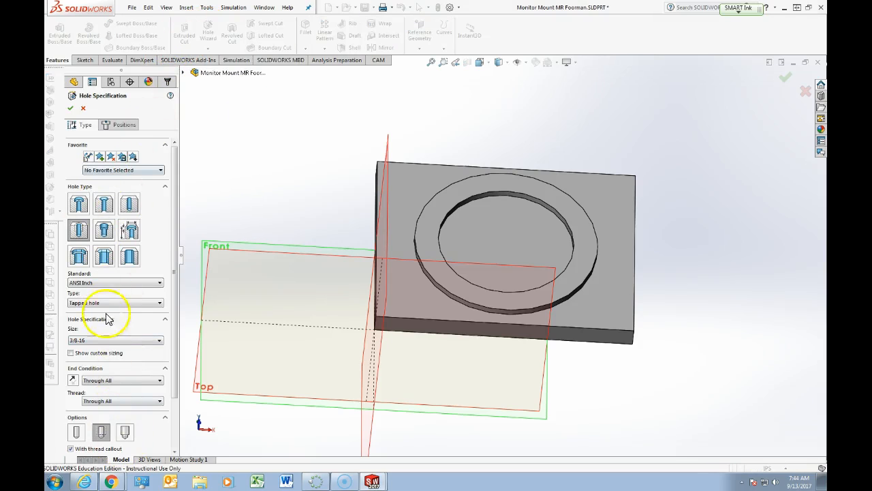
# Leave the hole definition and set the Hole Wizard and Toolbox folder to C:\SOLIDWORKS Data (2) in the system options
pyautogui.click(83, 109)
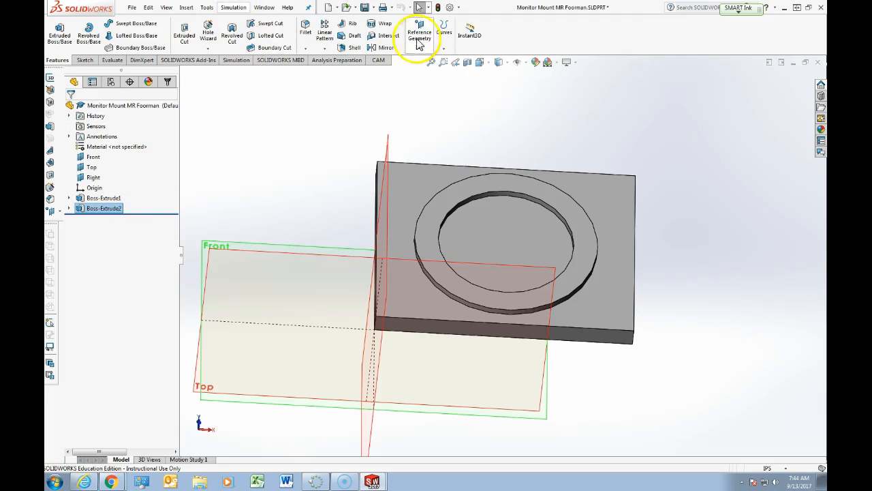
pyautogui.click(451, 7)
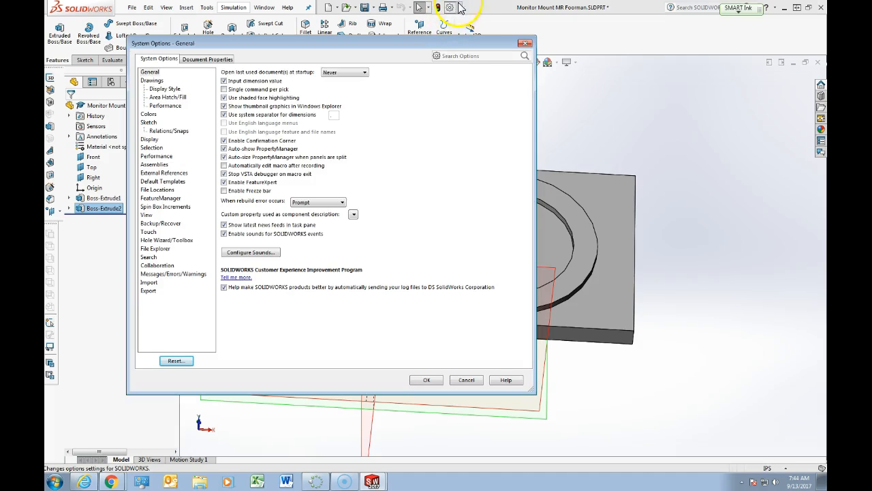
pyautogui.click(176, 241)
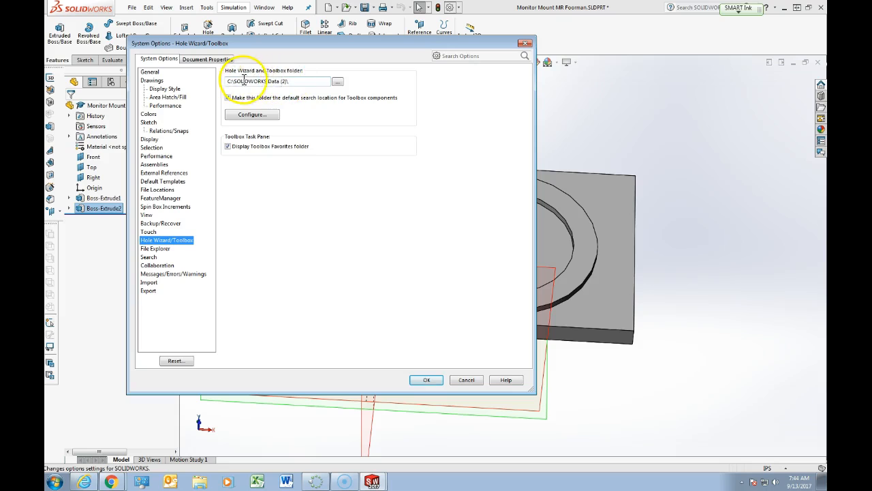
pyautogui.click(337, 82)
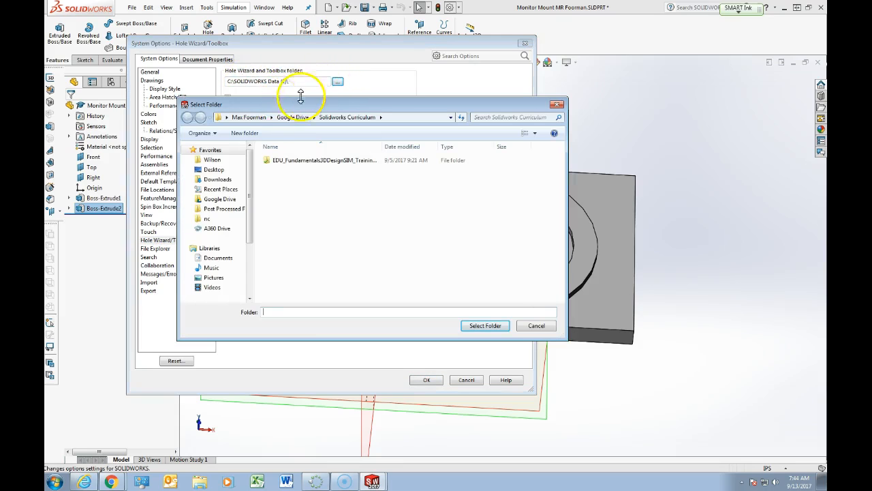
pyautogui.moveTo(249, 211); pyautogui.dragTo(245, 266)
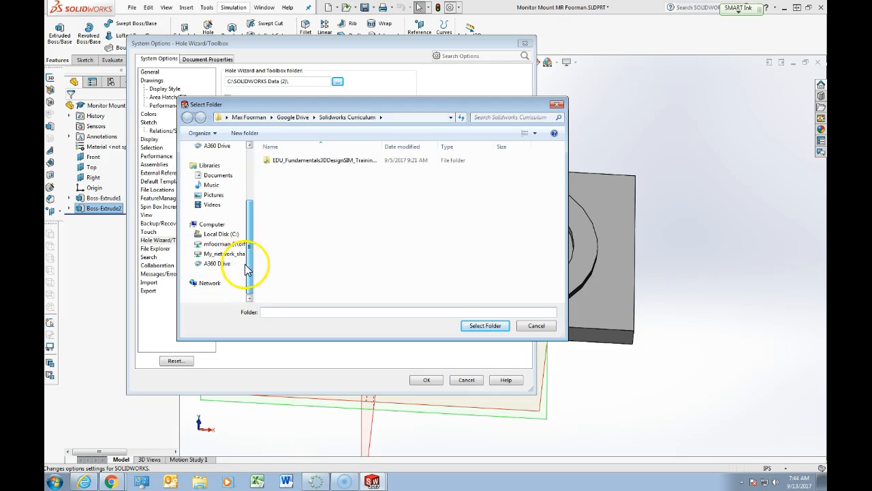
pyautogui.click(221, 235)
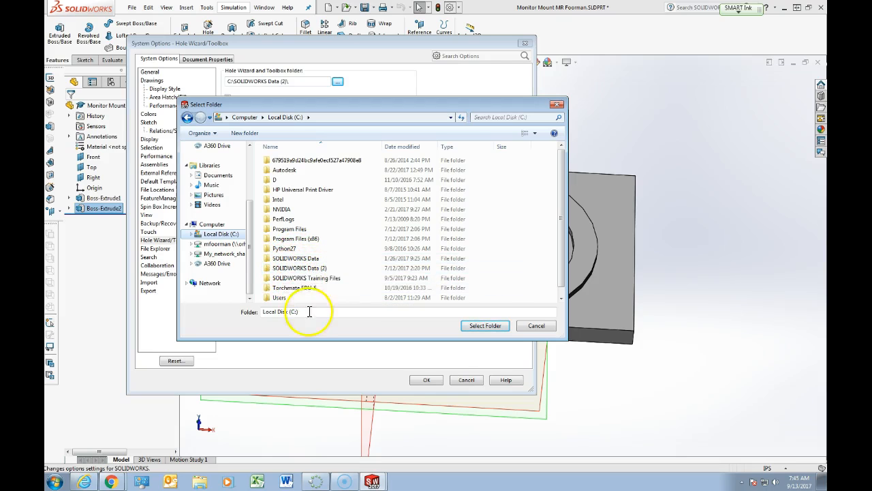
pyautogui.click(315, 270)
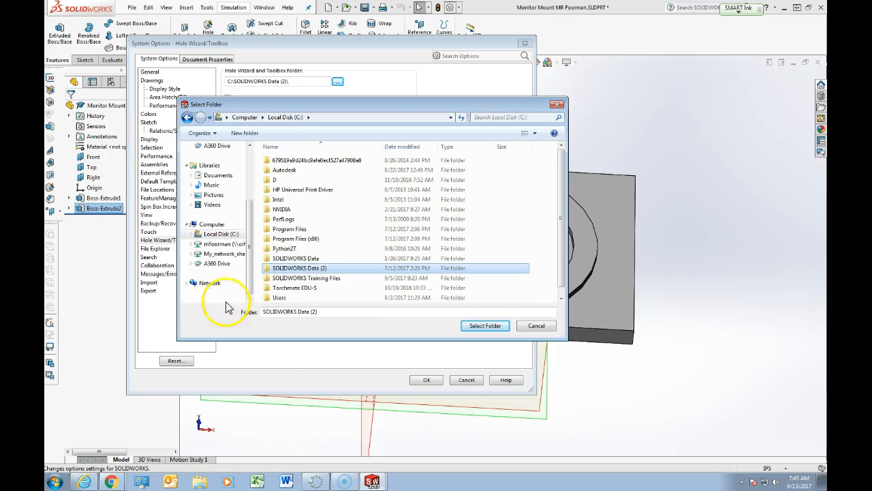
pyautogui.click(483, 325)
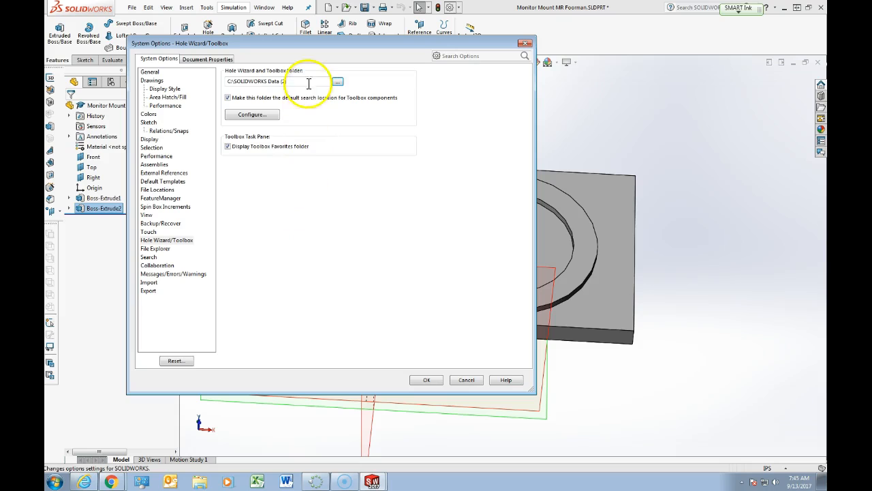
pyautogui.click(424, 380)
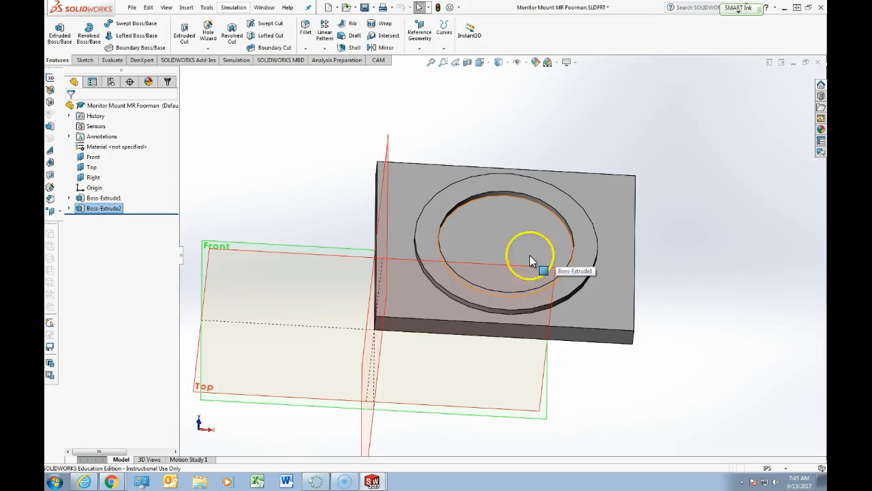
# Start a Hole Wizard straight tap with the ANSI Inch standard and the Tapped hole type
pyautogui.click(206, 41)
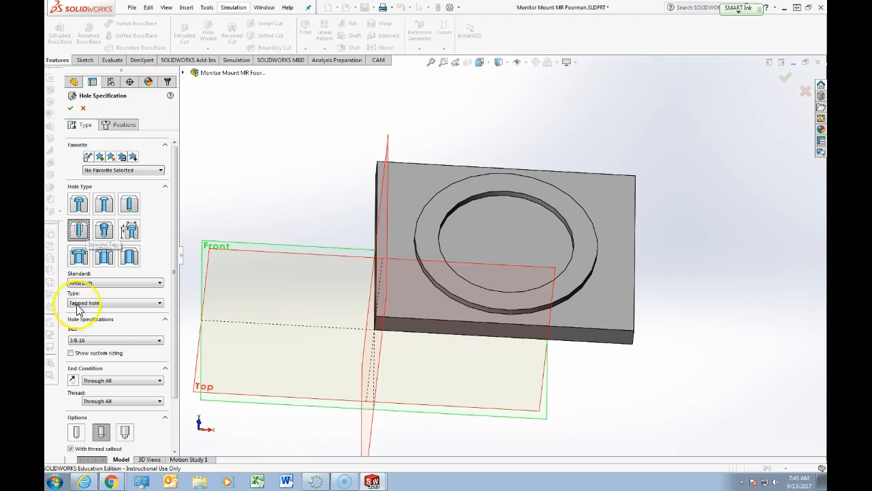
pyautogui.click(94, 342)
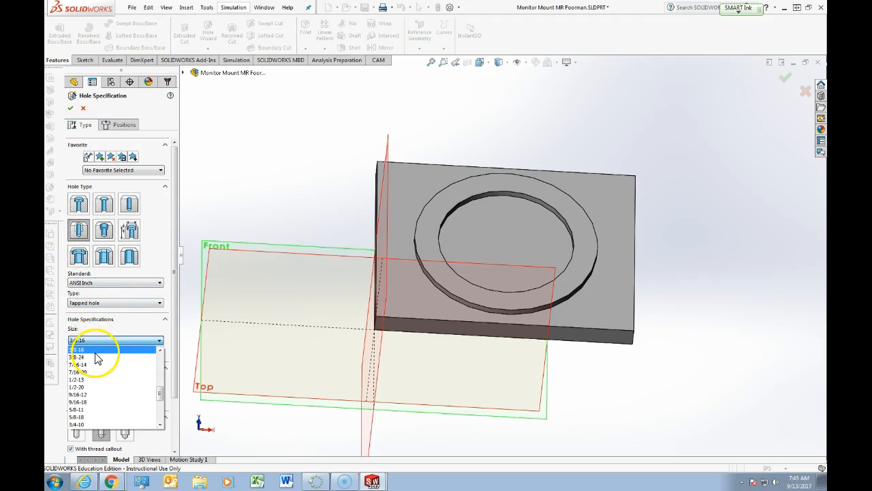
pyautogui.click(79, 228)
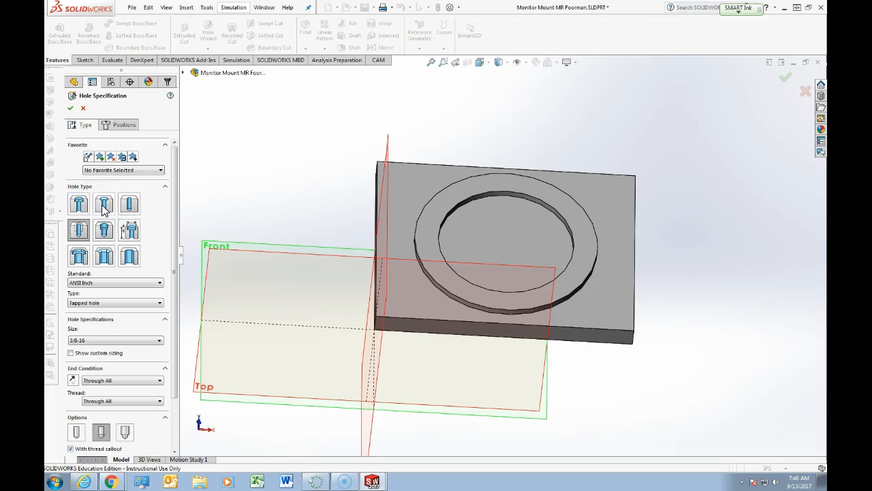
pyautogui.click(79, 233)
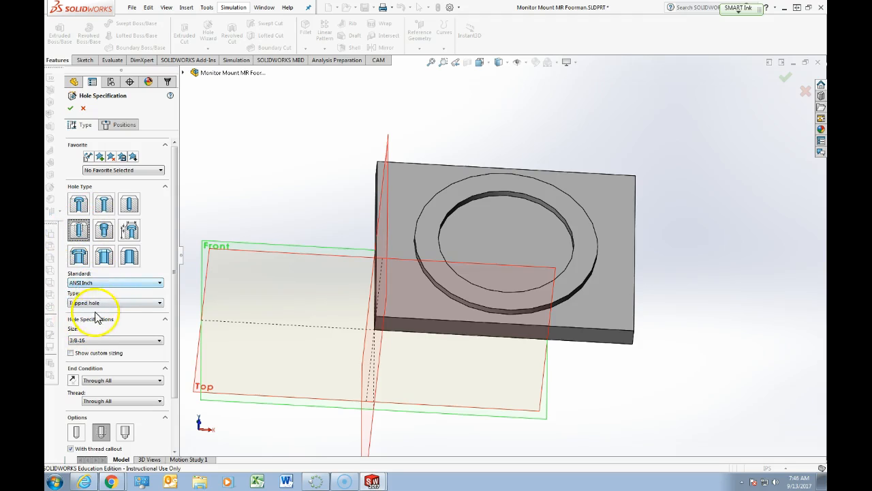
pyautogui.click(107, 283)
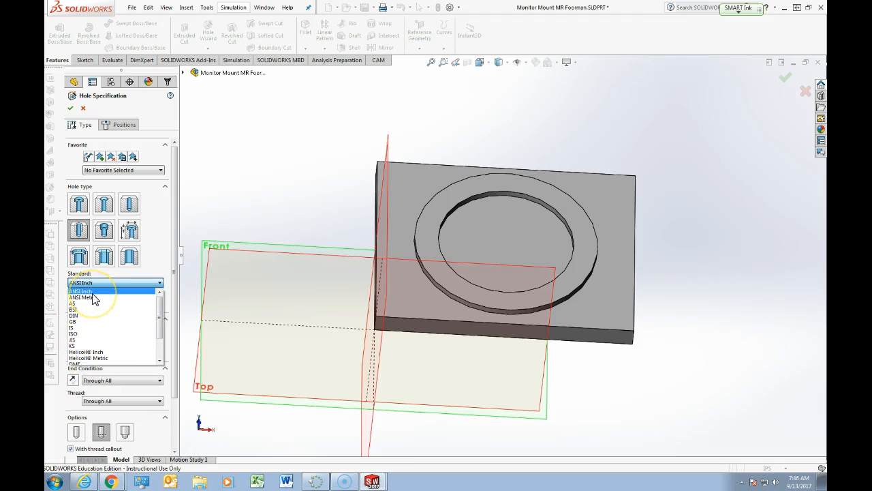
pyautogui.click(91, 295)
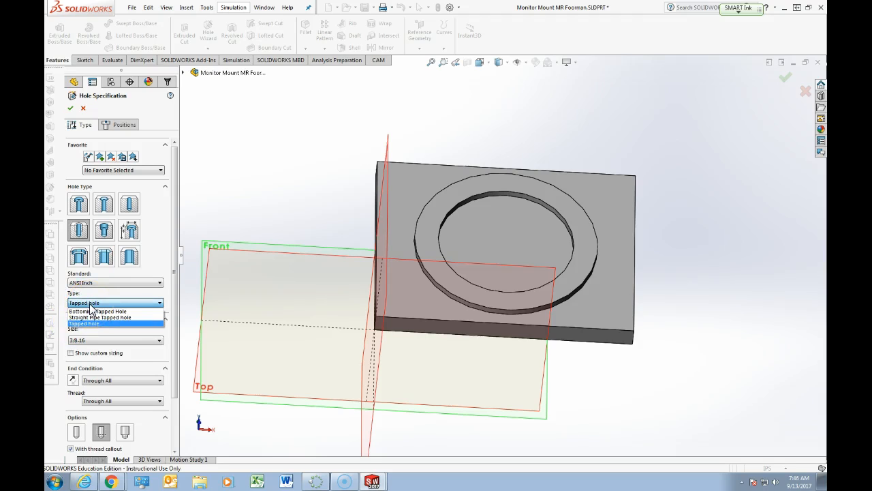
pyautogui.click(89, 311)
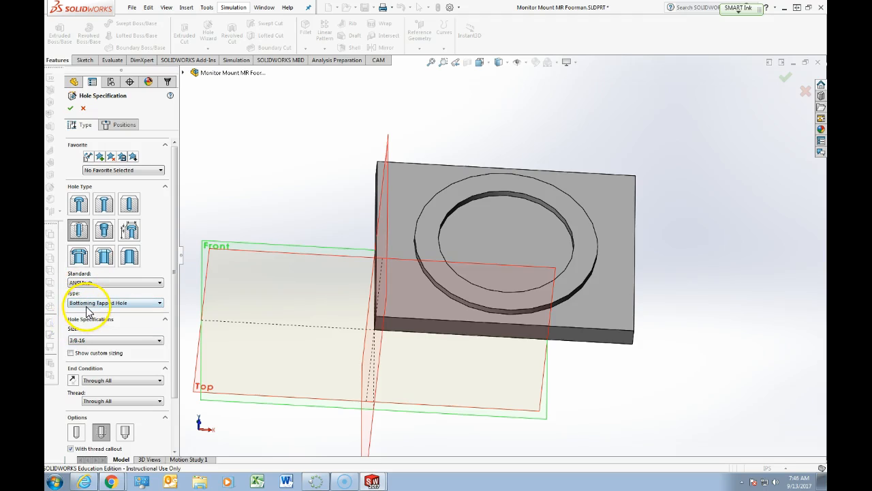
pyautogui.click(87, 308)
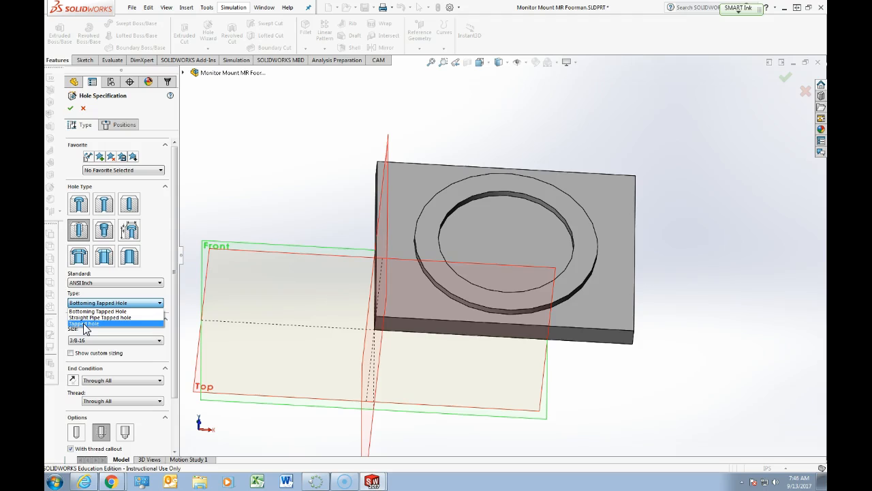
pyautogui.click(83, 323)
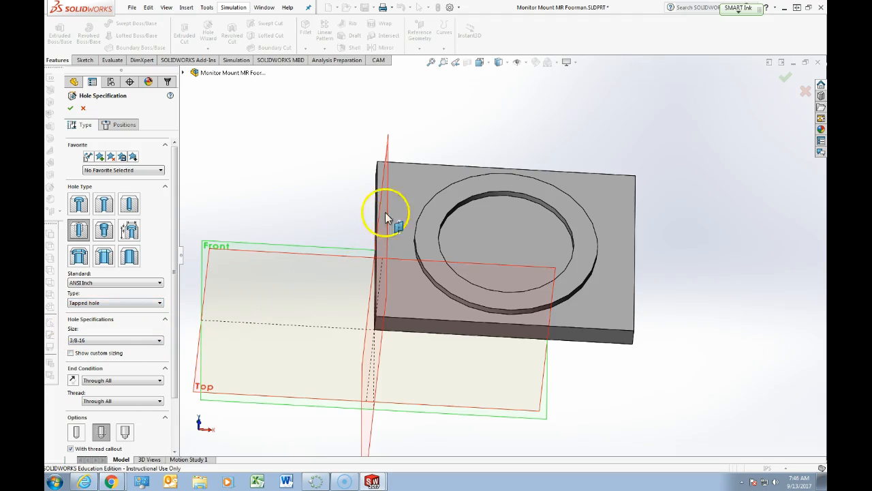
# Browse the available tapped hole sizes and check the hole callout on the Monitor Mount drawing in the browser
pyautogui.click(93, 340)
pyautogui.scroll(2, 109, 373)
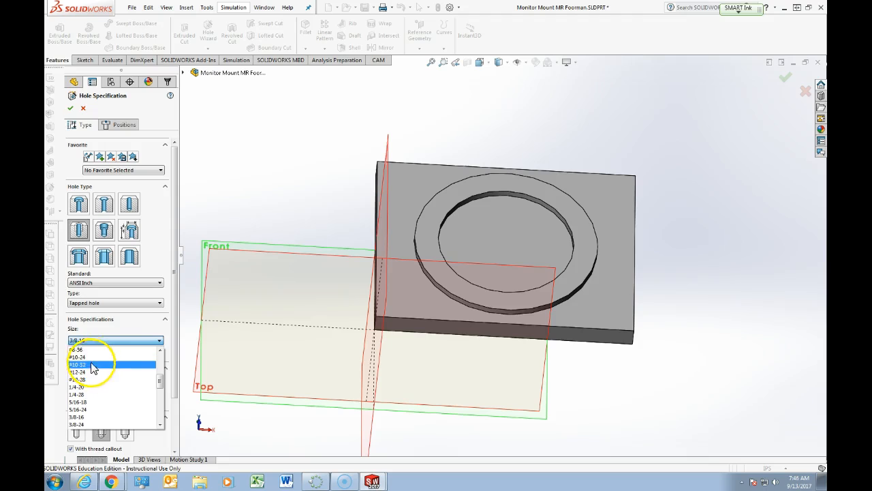
pyautogui.scroll(-8, 113, 351)
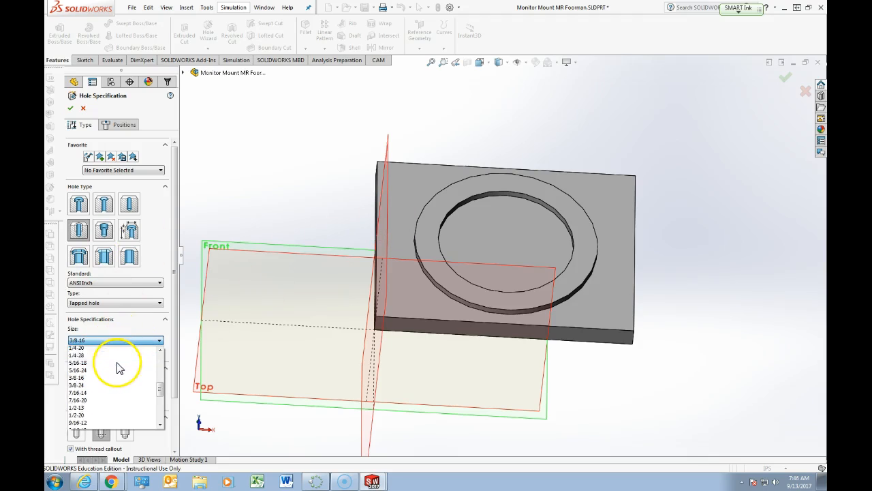
pyautogui.scroll(12, 123, 381)
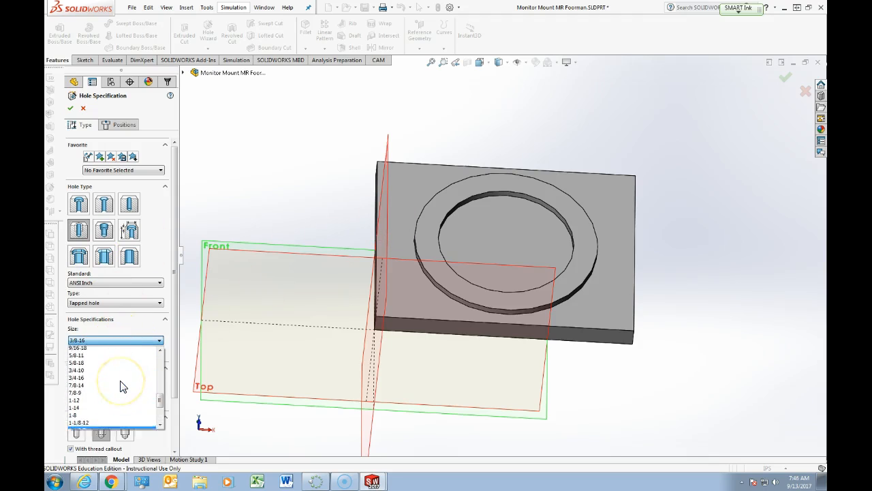
pyautogui.scroll(-3, 121, 386)
pyautogui.moveTo(827, 18); pyautogui.dragTo(156, 7)
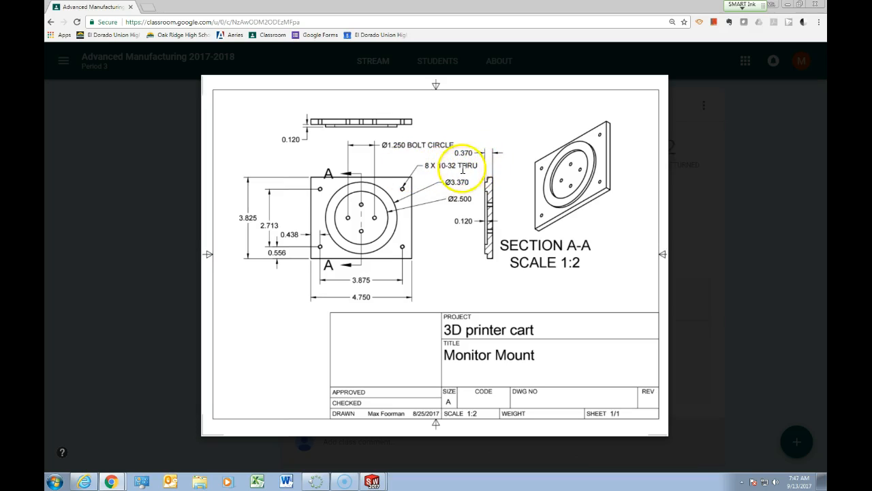
pyautogui.moveTo(92, 8); pyautogui.dragTo(758, 34)
pyautogui.click(530, 63)
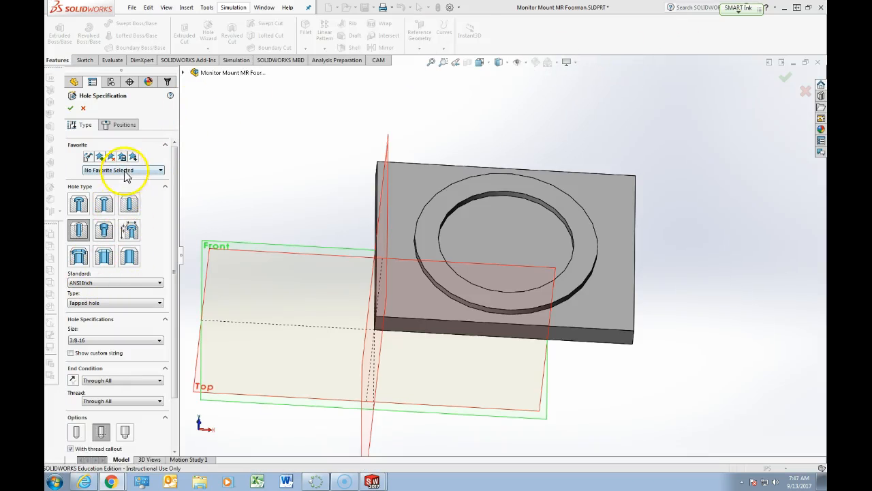
# Set the tapped hole size to #10-32 in the SOLIDWORKS hole specification
pyautogui.click(107, 341)
pyautogui.scroll(4, 113, 364)
pyautogui.scroll(-3, 113, 366)
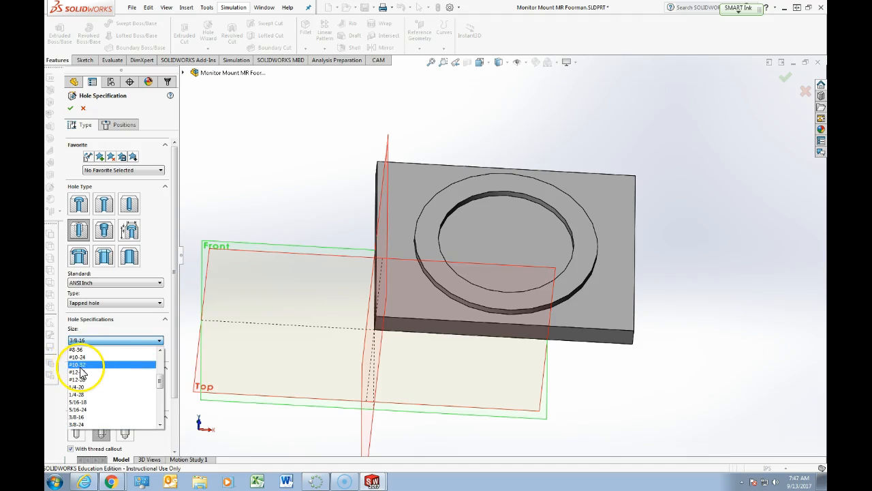
pyautogui.scroll(14, 80, 372)
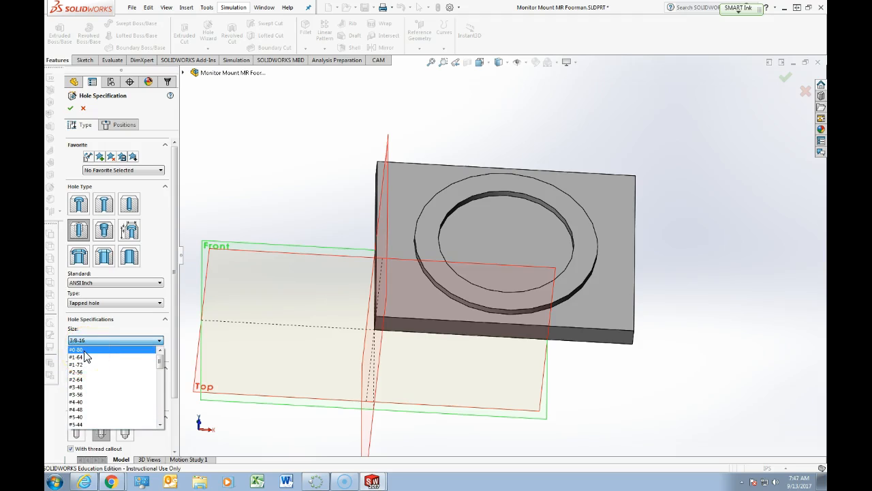
pyautogui.scroll(-15, 86, 356)
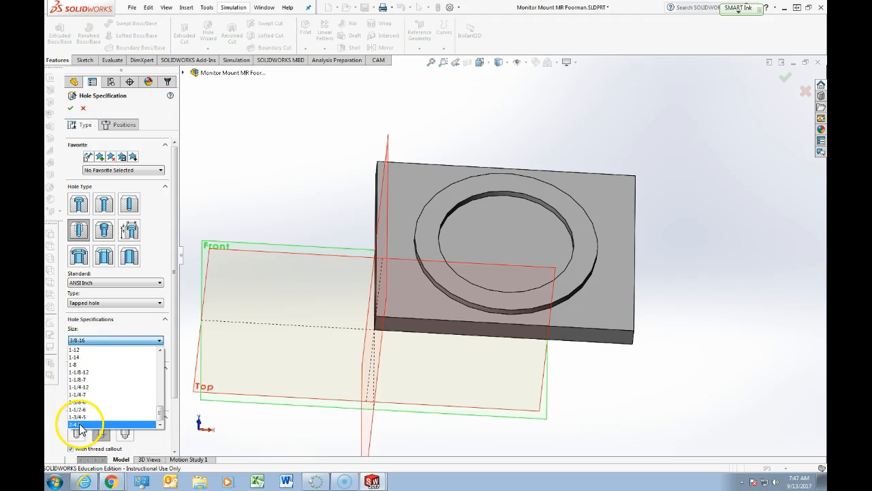
pyautogui.scroll(3, 87, 418)
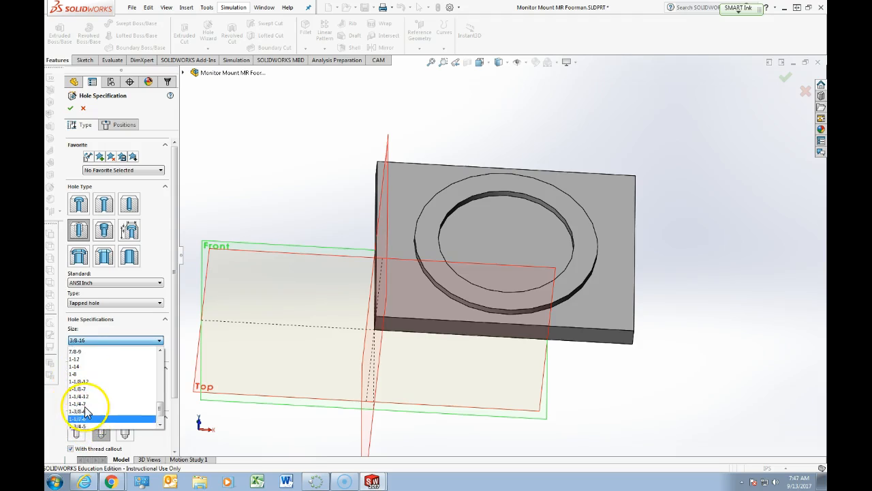
pyautogui.scroll(3, 111, 402)
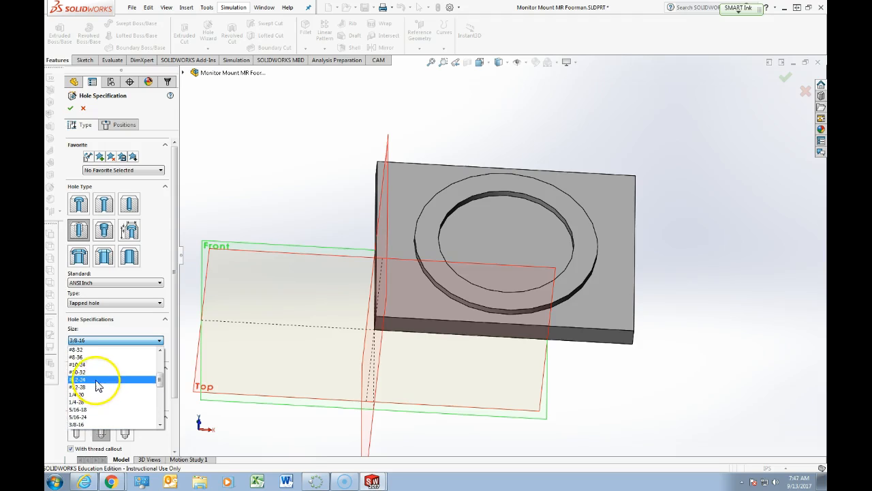
pyautogui.click(88, 372)
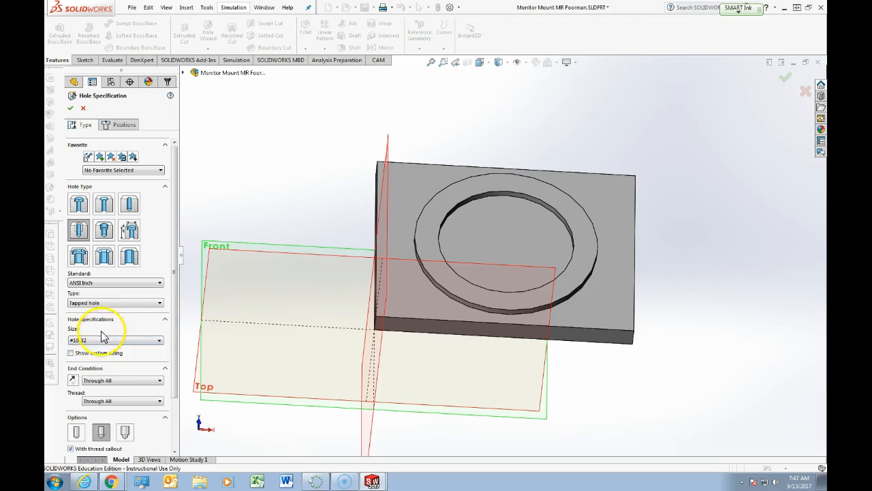
# Remove the near side countersink from the tapped hole specification
pyautogui.scroll(-1, 114, 382)
pyautogui.moveTo(175, 348); pyautogui.dragTo(174, 424)
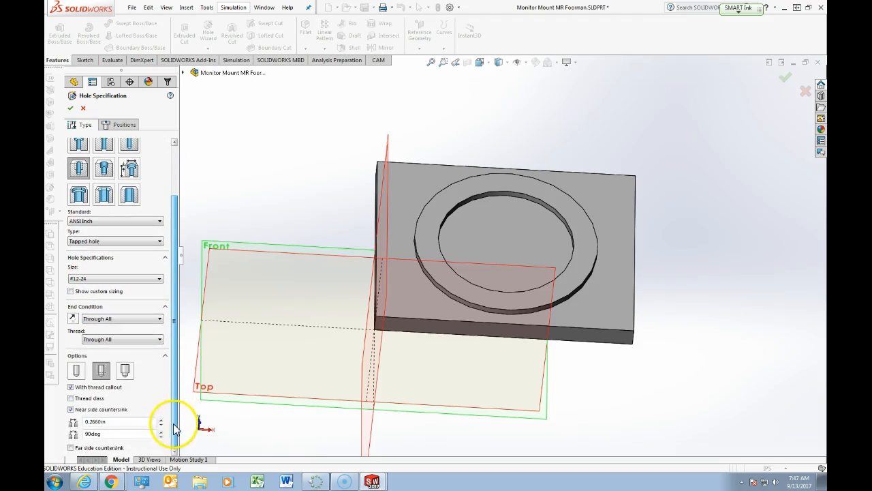
pyautogui.click(101, 370)
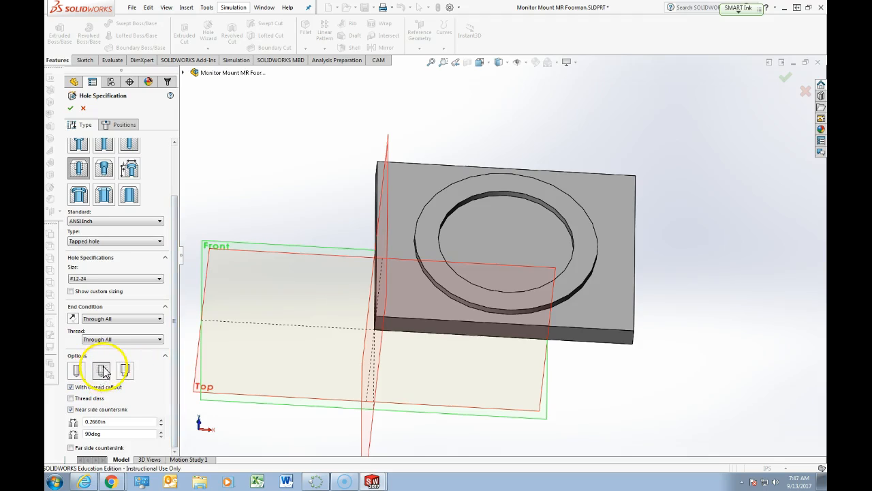
pyautogui.click(70, 409)
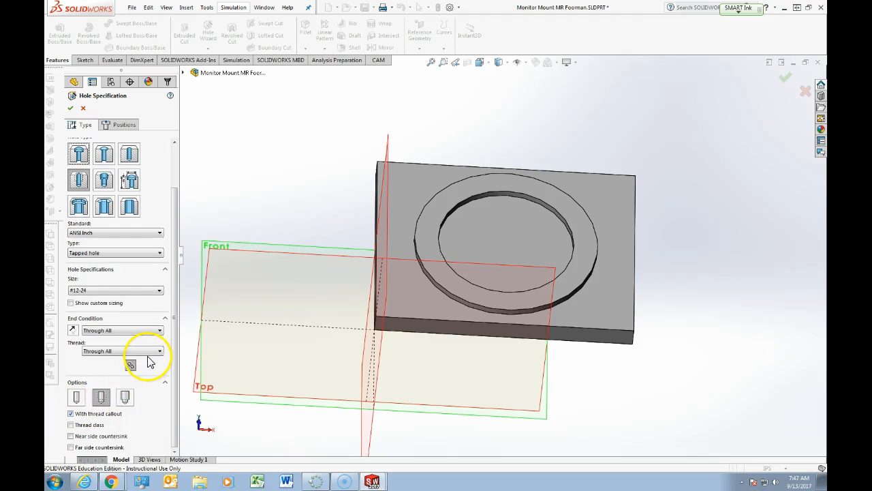
pyautogui.scroll(2, 143, 354)
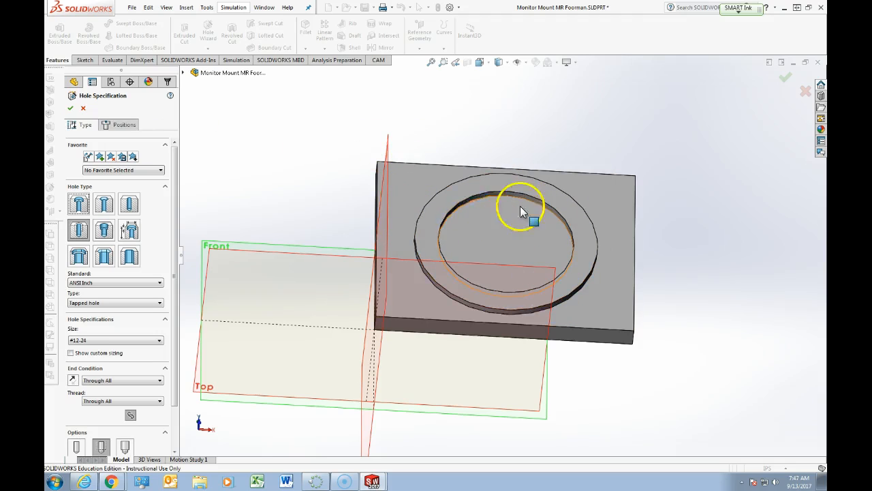
# Begin positioning the tapped holes by choosing the large flat face of the rectangular plate around the circular boss
pyautogui.click(114, 131)
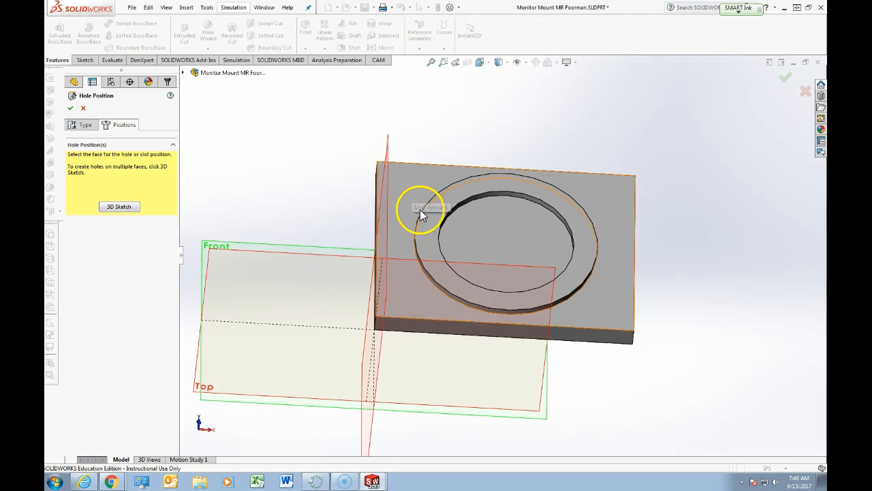
pyautogui.moveTo(415, 254); pyautogui.dragTo(498, 266, button='middle')
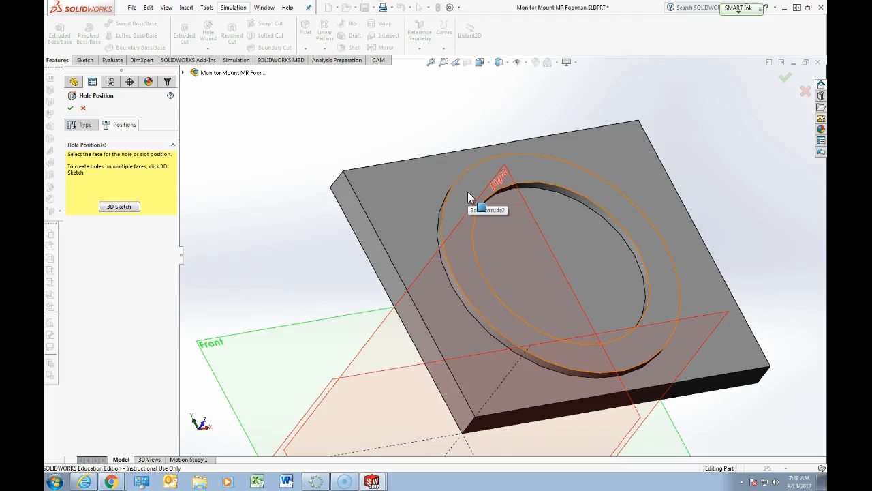
pyautogui.click(506, 206)
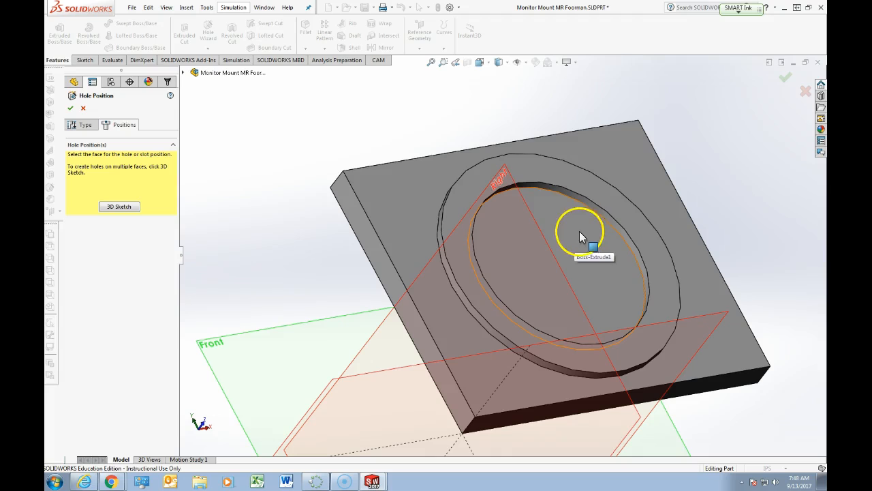
pyautogui.click(404, 194)
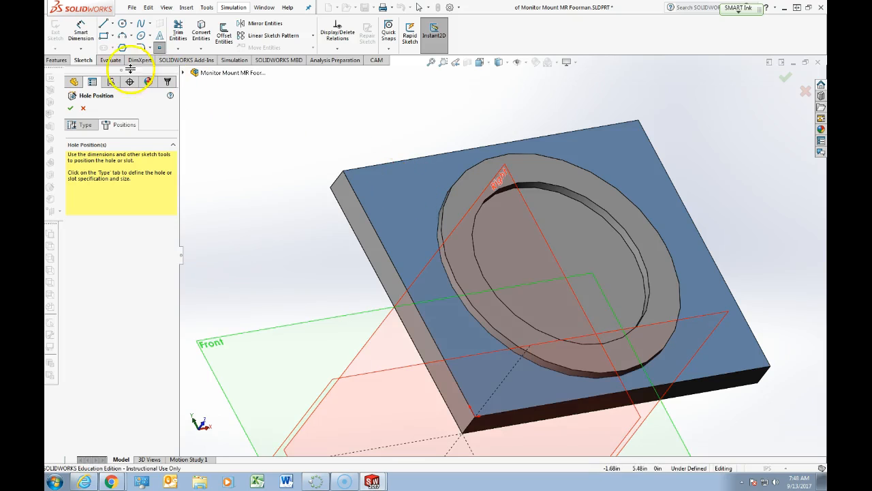
# Place four tapped hole points freehand near the corners of the plate's face
pyautogui.click(395, 198)
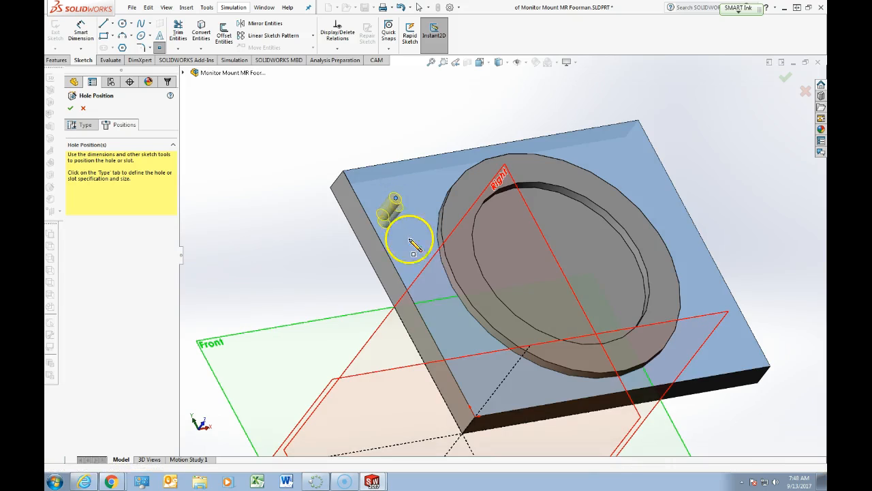
pyautogui.click(466, 341)
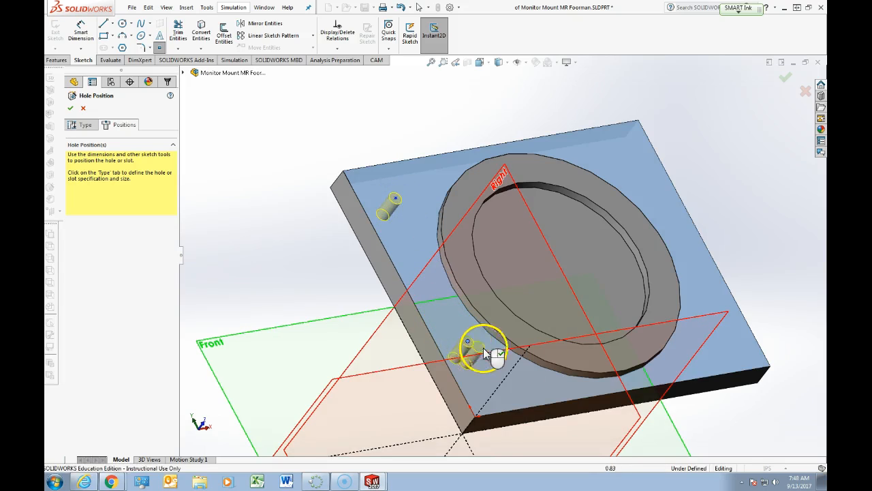
pyautogui.click(731, 351)
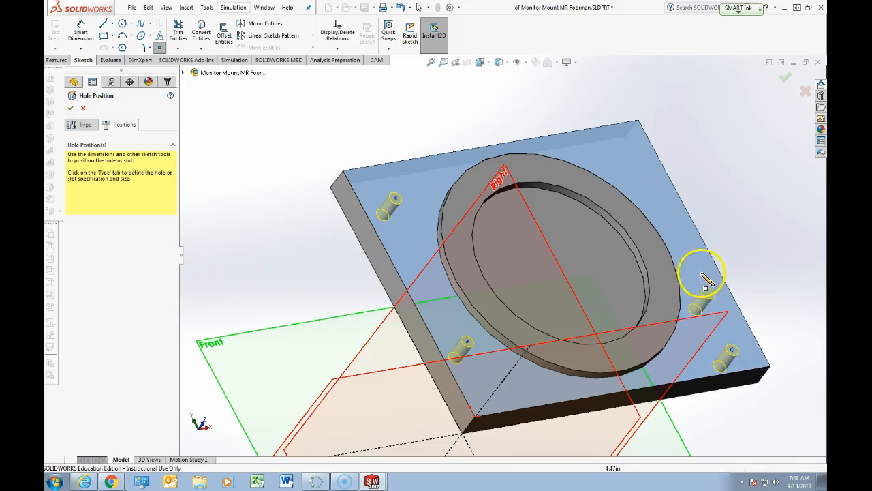
pyautogui.moveTo(682, 241); pyautogui.dragTo(637, 277, button='middle')
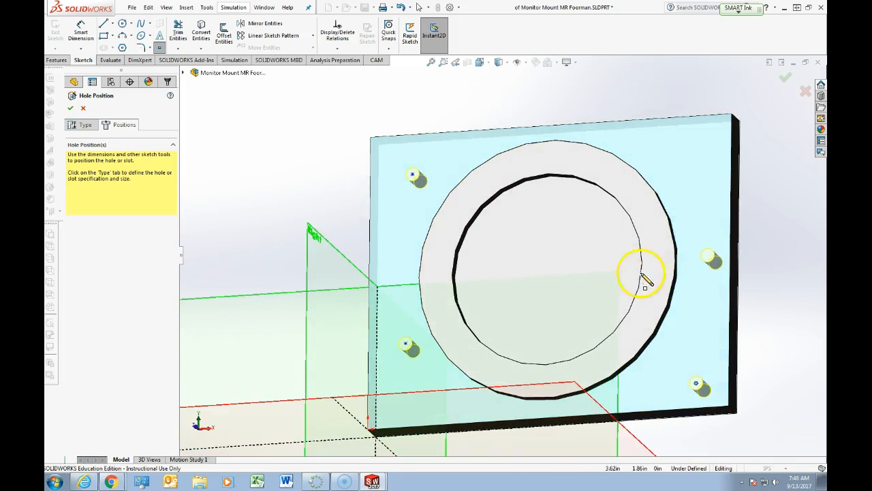
pyautogui.click(692, 151)
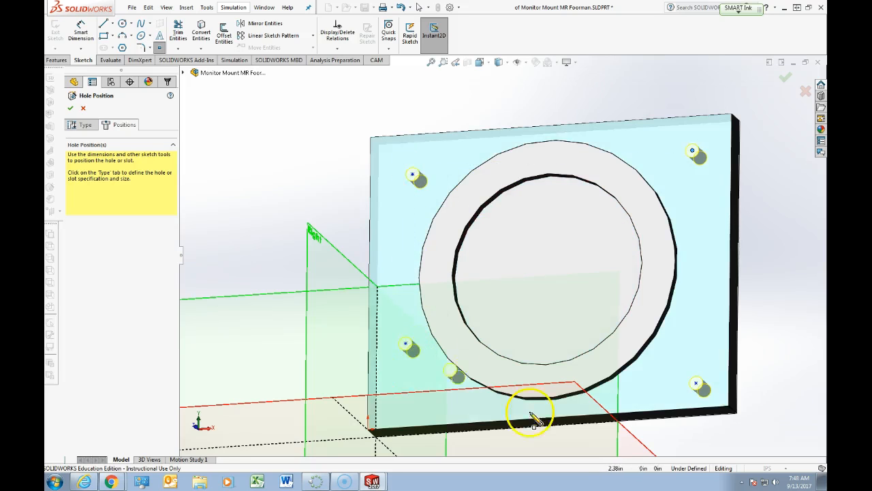
pyautogui.click(702, 226)
pyautogui.moveTo(705, 230); pyautogui.dragTo(711, 166, button='middle')
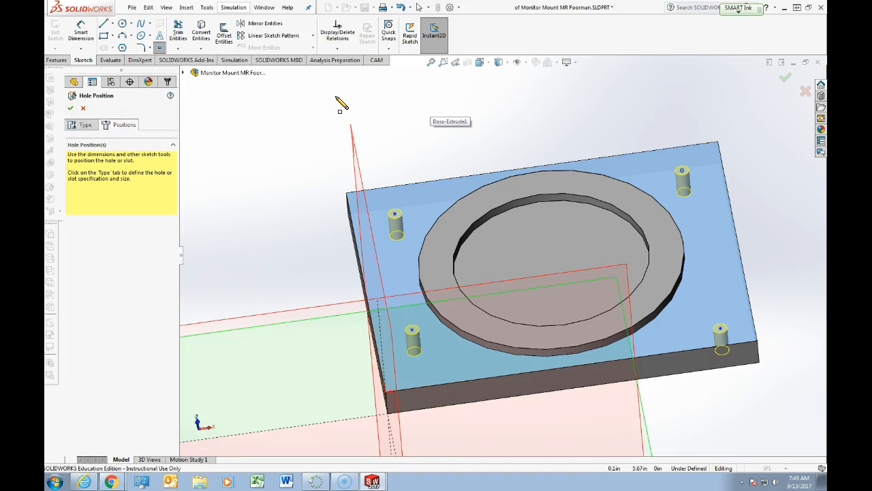
# Try dimensioning the horizontal spacing between the two lower hole points, and delete that dimension
pyautogui.hotkey('ctrl', '8')
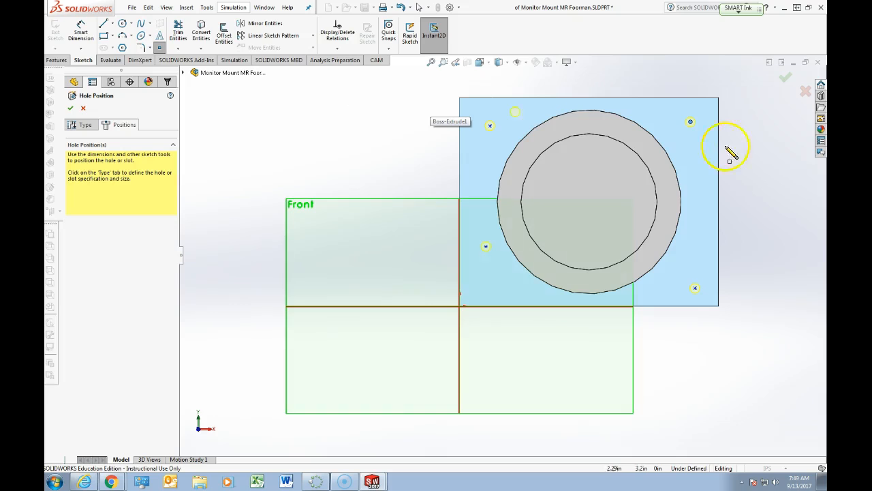
pyautogui.scroll(-2, 690, 184)
pyautogui.click(494, 104)
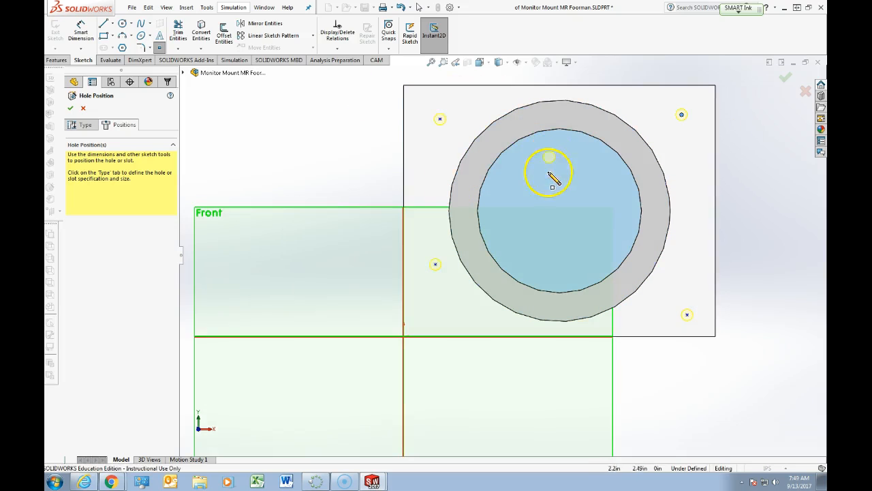
pyautogui.click(80, 31)
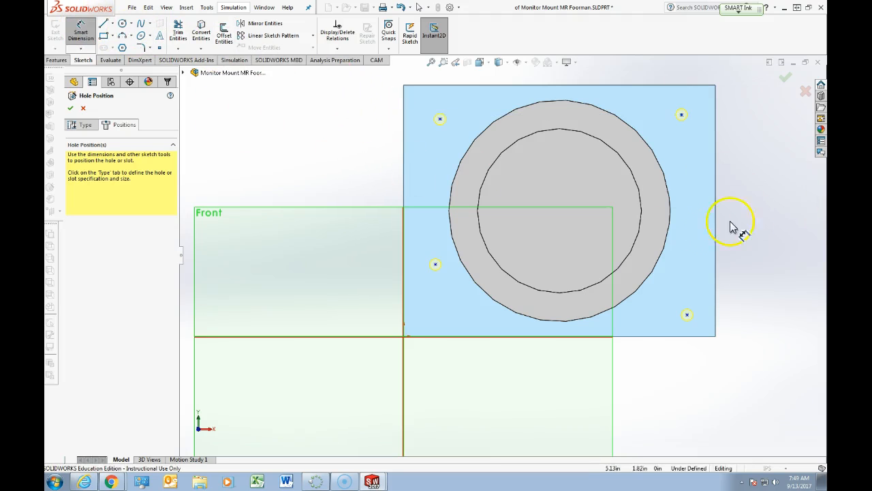
pyautogui.click(435, 267)
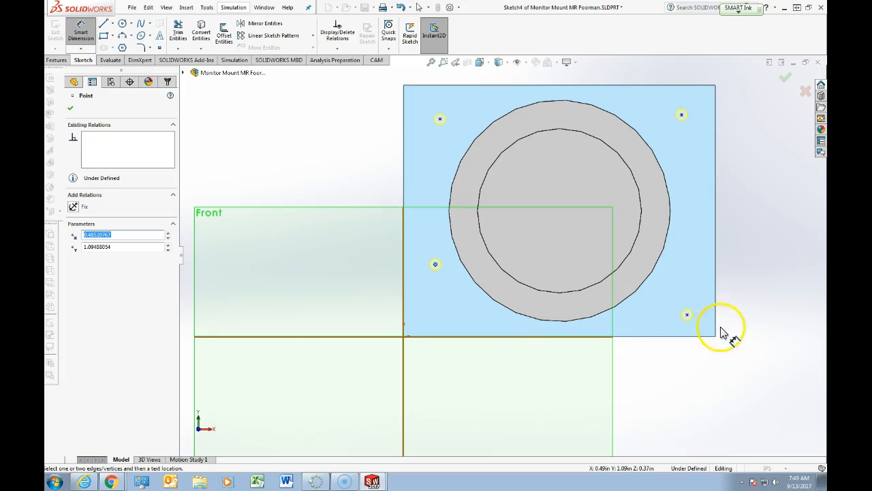
pyautogui.click(687, 315)
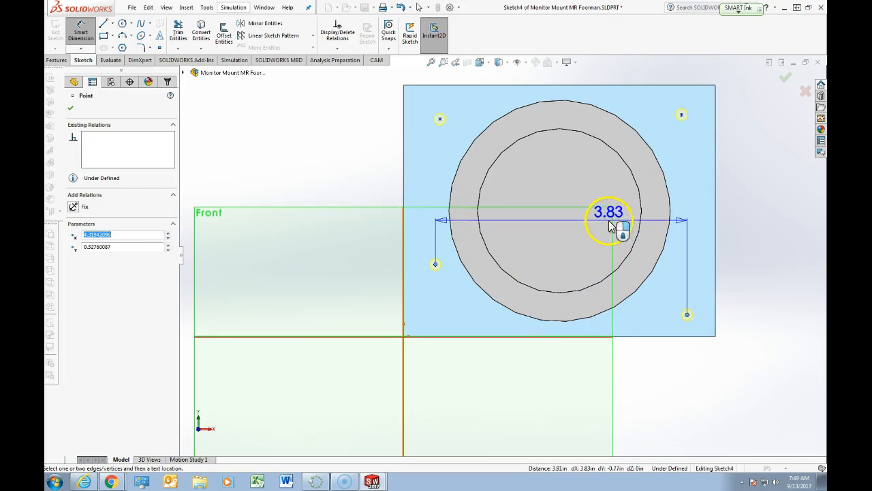
pyautogui.click(633, 235)
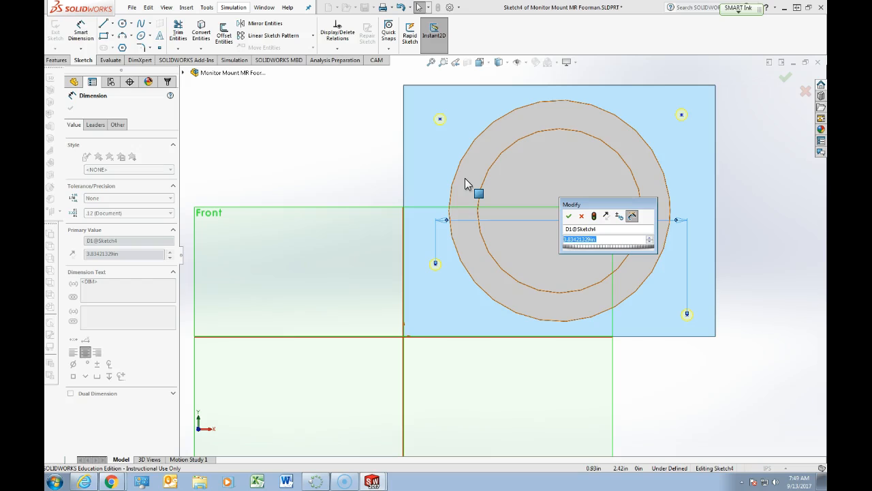
pyautogui.press('Return')
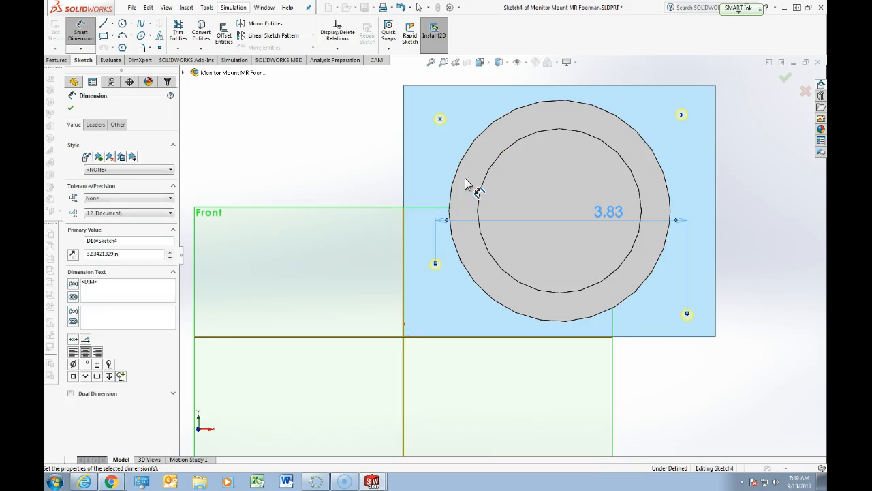
pyautogui.press('Escape')
pyautogui.doubleClick(613, 213)
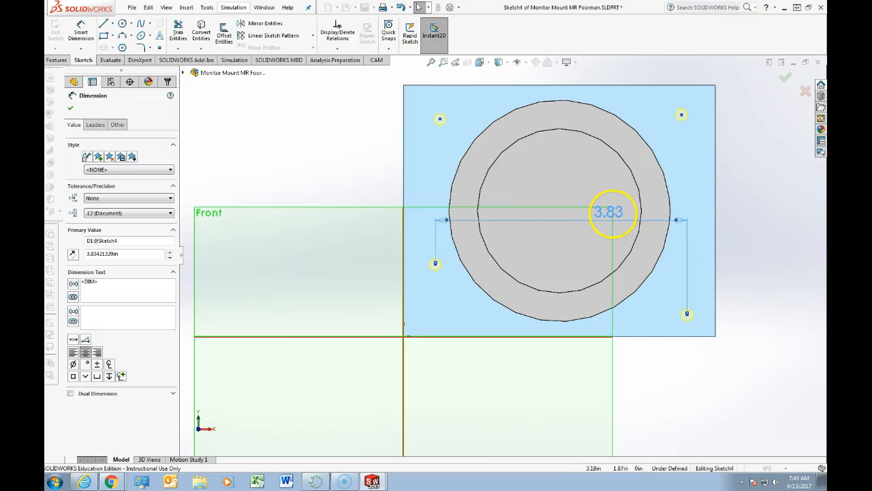
pyautogui.press('Delete')
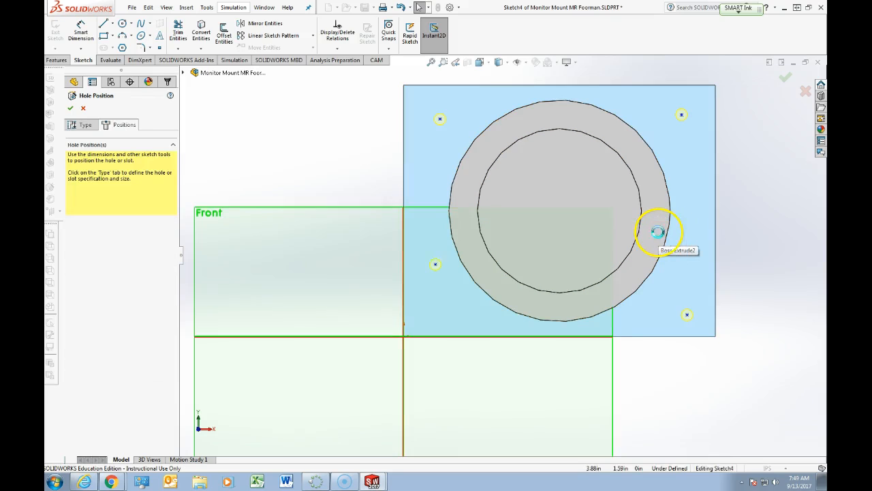
# Delete all four freehand hole points from the plate's face
pyautogui.click(442, 119)
pyautogui.press('Delete')
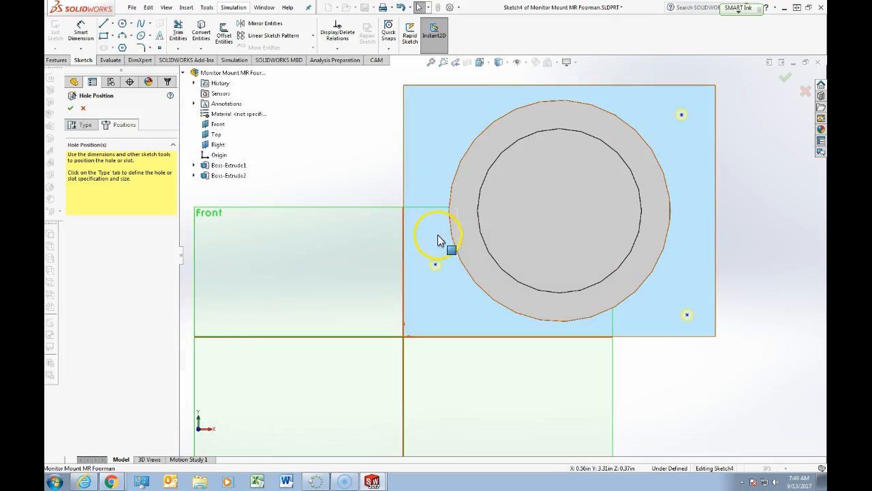
pyautogui.click(437, 265)
pyautogui.press('Delete')
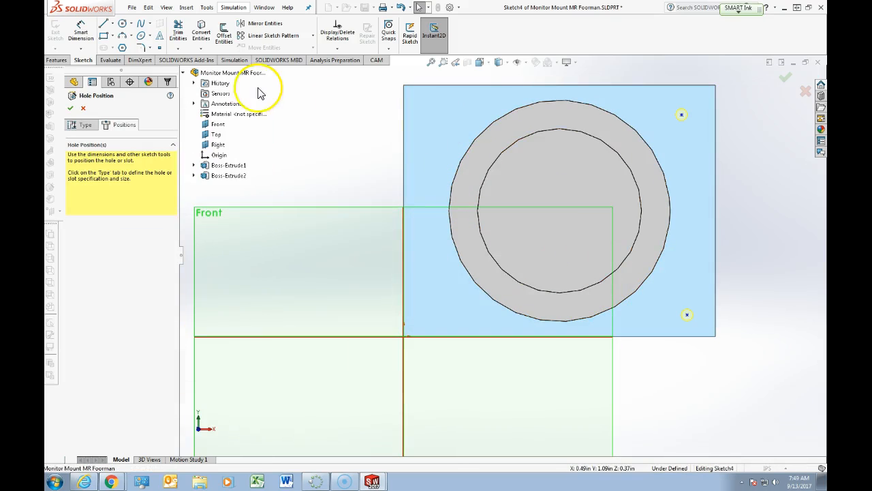
pyautogui.click(687, 314)
pyautogui.press('Delete')
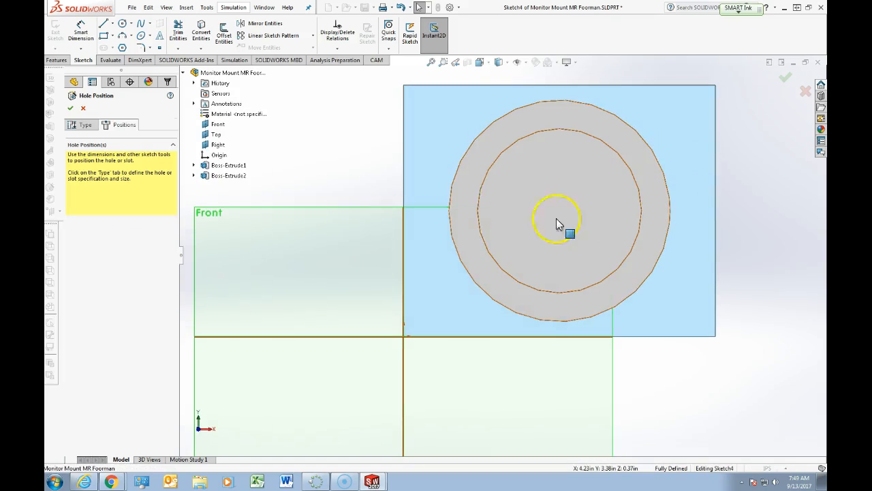
# Sketch a construction rectangle about 4.05 in wide and 3.5 in high just inside the plate's outline
pyautogui.click(113, 24)
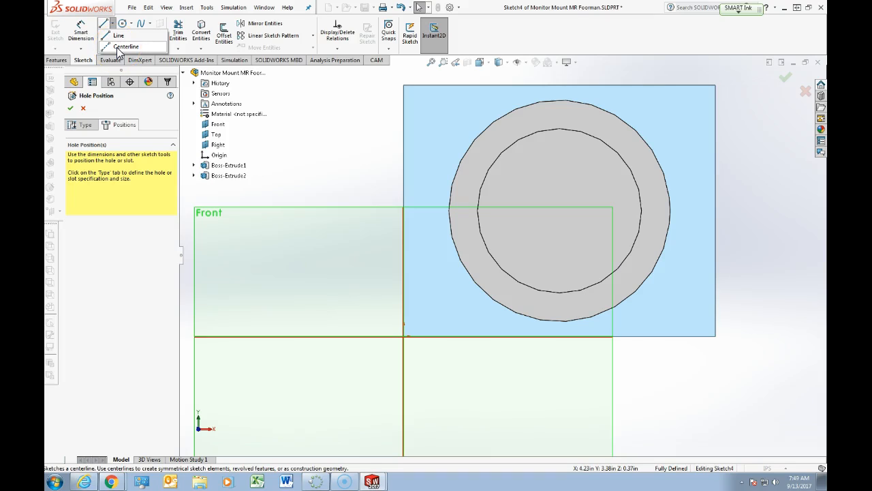
pyautogui.click(119, 47)
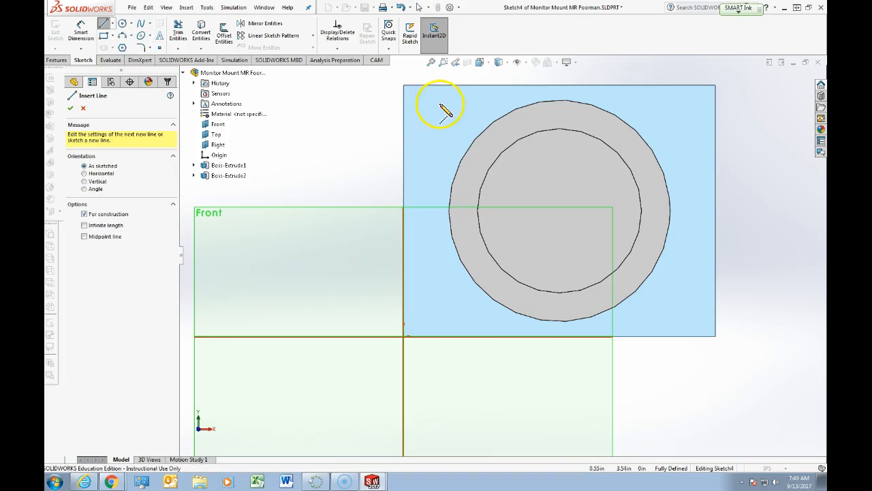
pyautogui.click(104, 35)
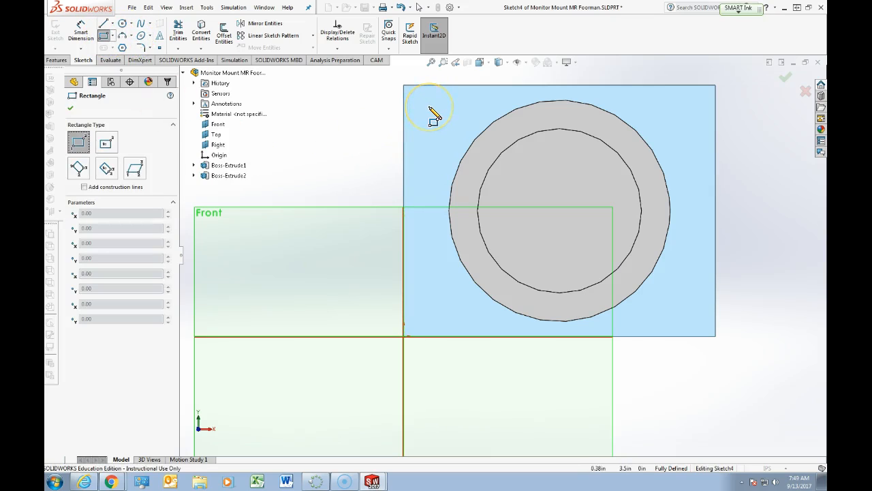
pyautogui.moveTo(428, 106); pyautogui.dragTo(690, 324)
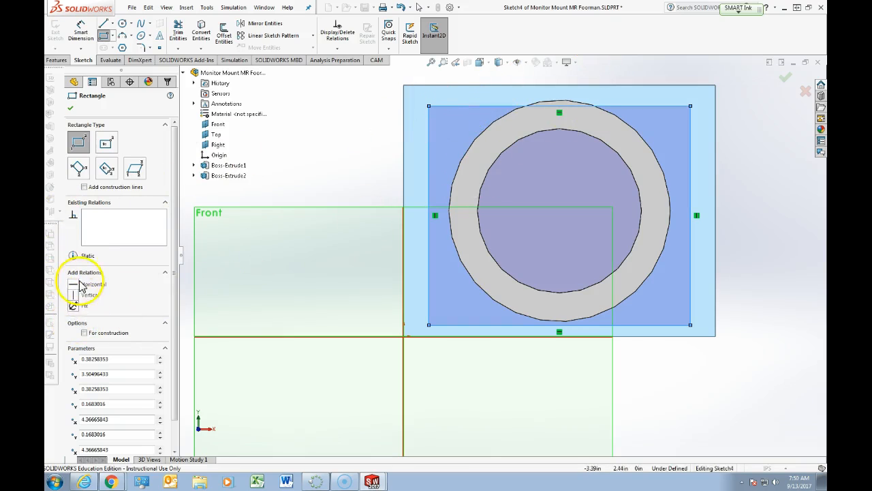
pyautogui.click(85, 332)
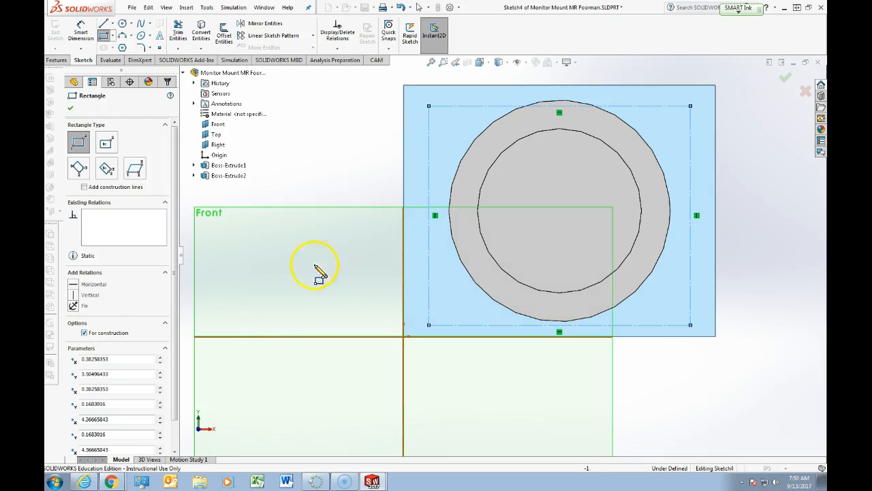
pyautogui.click(71, 109)
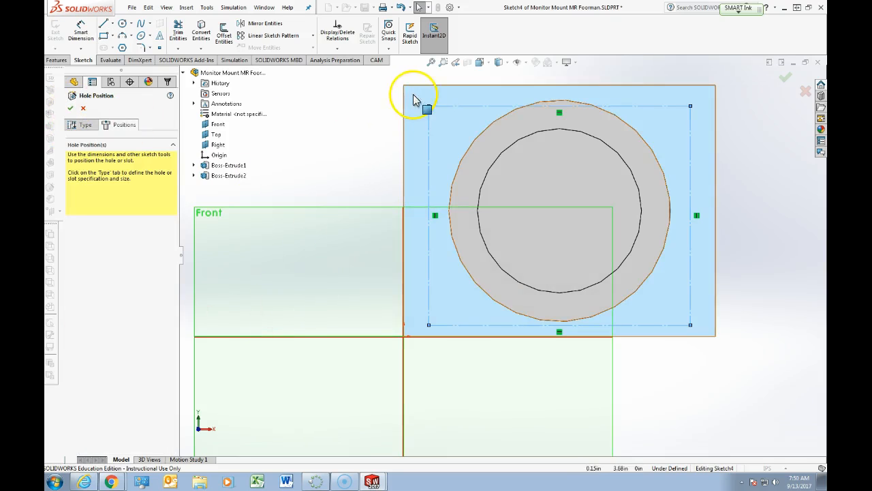
pyautogui.moveTo(429, 107); pyautogui.dragTo(425, 99)
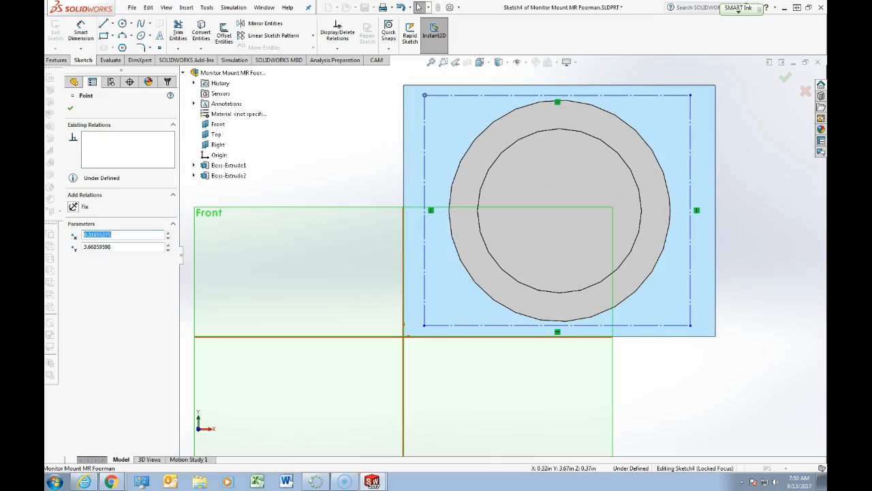
# Check the hole spacing on the Monitor Mount drawing in the browser and draw a vertical centerline between the plate's upper and lower edge midpoints in SOLIDWORKS
pyautogui.moveTo(826, 13); pyautogui.dragTo(338, 1)
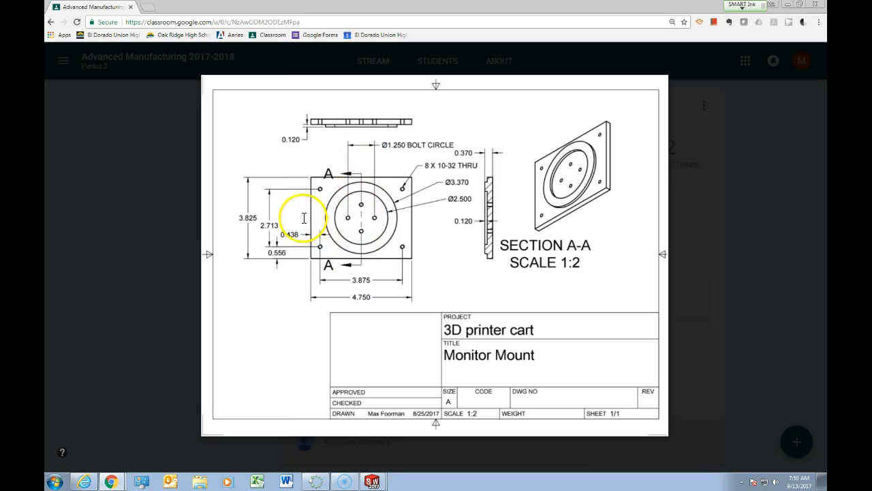
pyautogui.moveTo(75, 10); pyautogui.dragTo(826, 12)
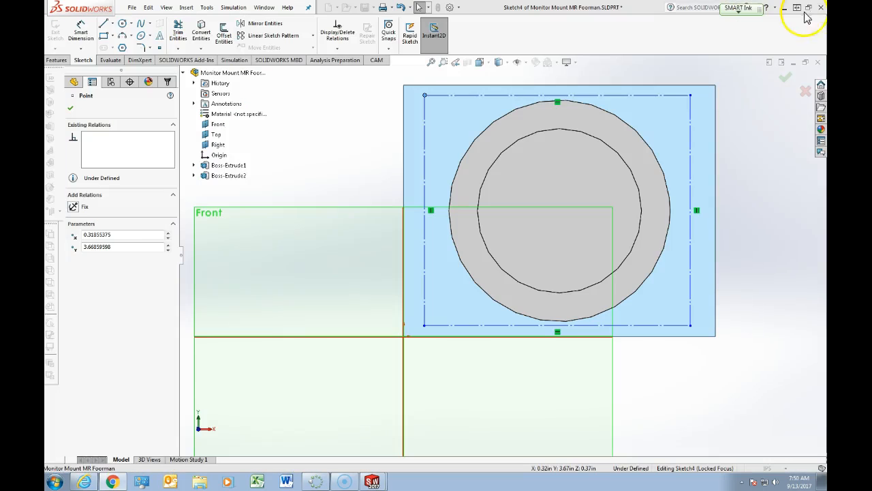
pyautogui.click(113, 24)
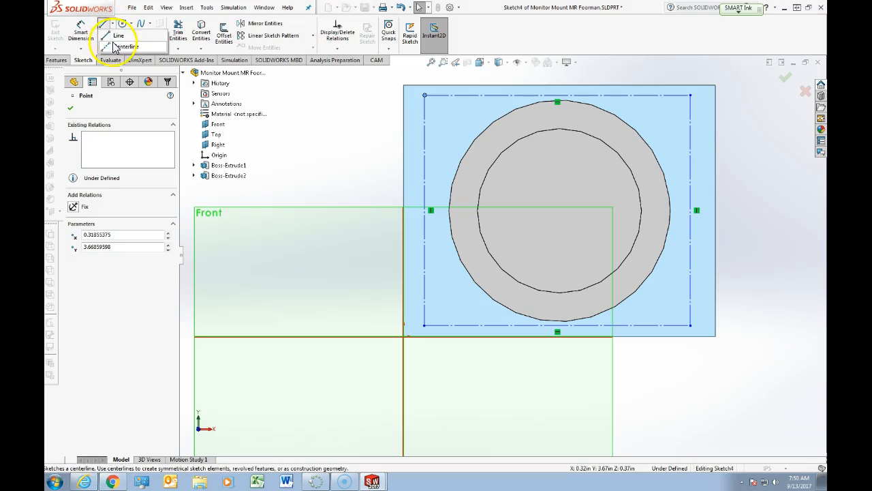
pyautogui.click(127, 43)
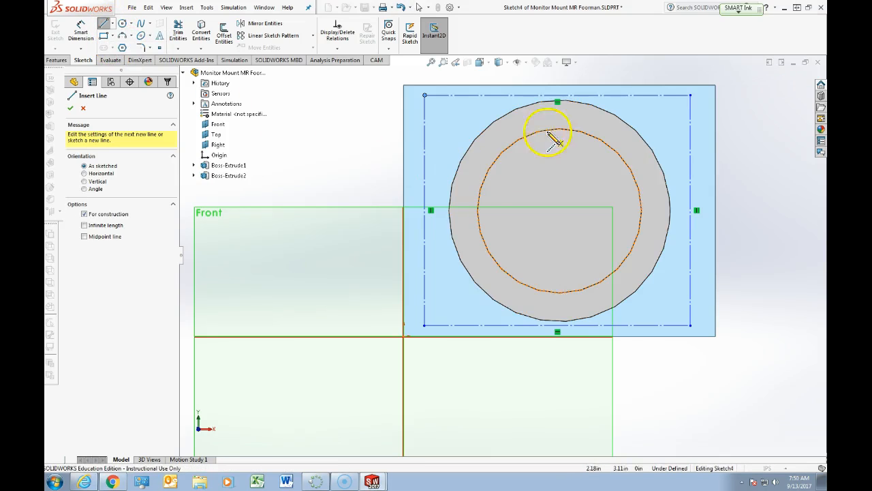
pyautogui.click(559, 94)
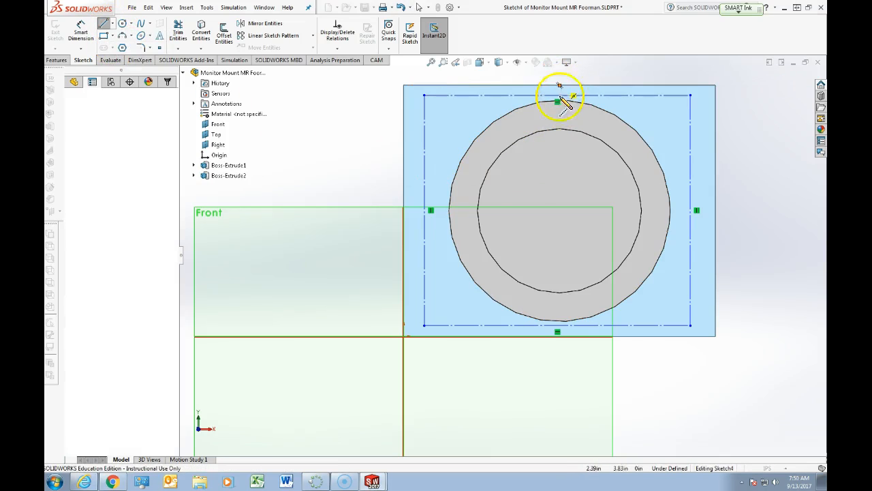
pyautogui.click(560, 335)
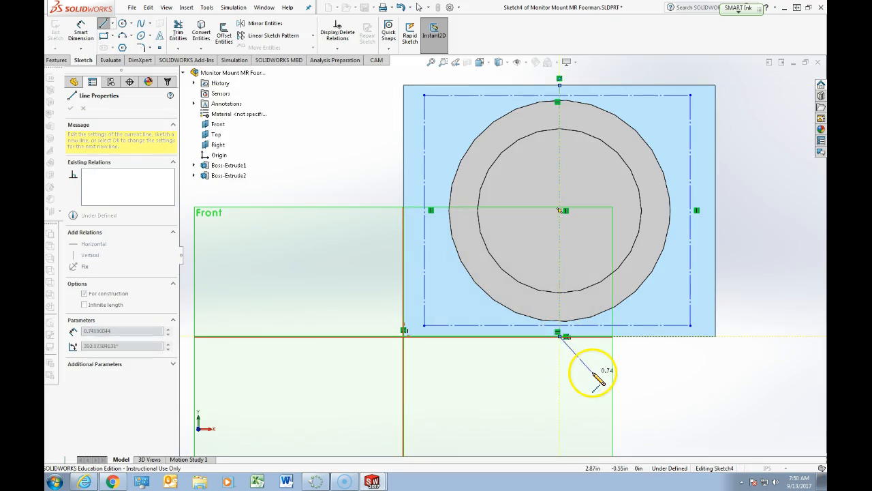
# Draw a horizontal centerline between the midpoints of the plate's left and right edges
pyautogui.press('Escape')
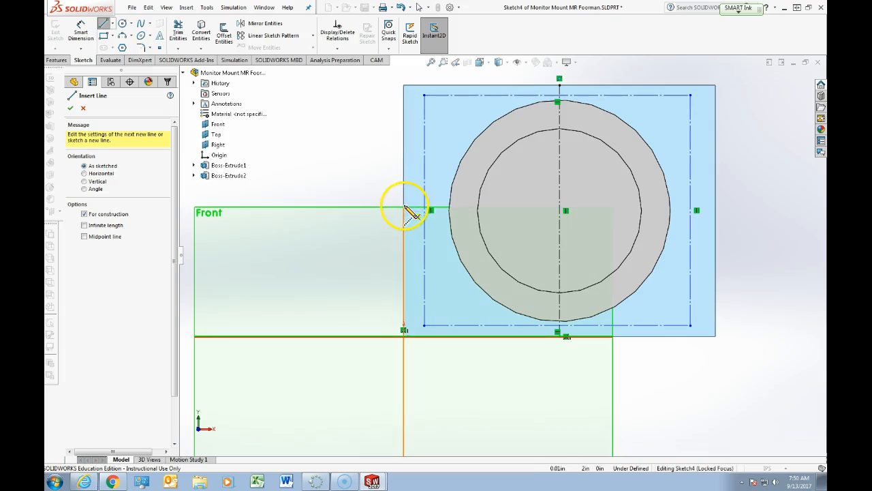
pyautogui.click(696, 210)
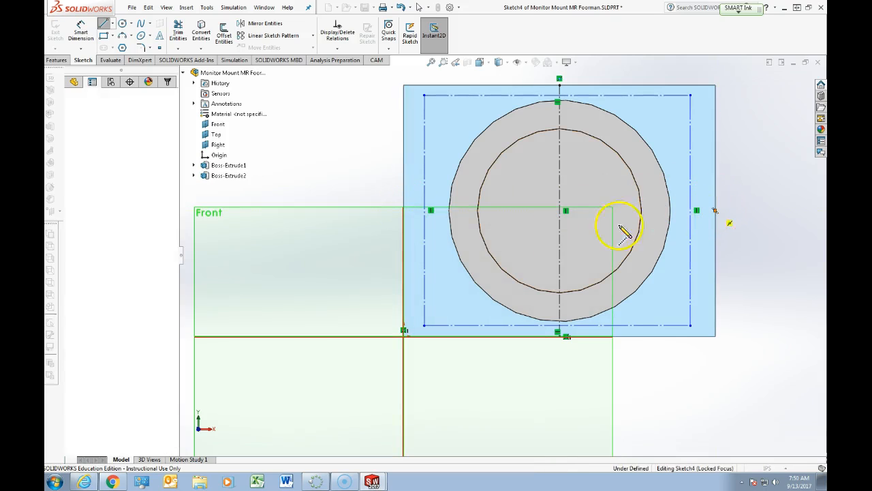
pyautogui.click(403, 210)
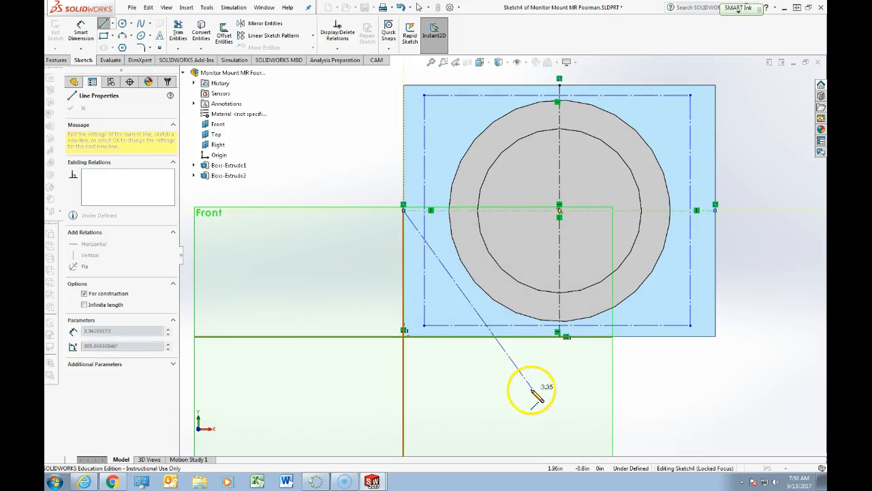
pyautogui.press('Escape')
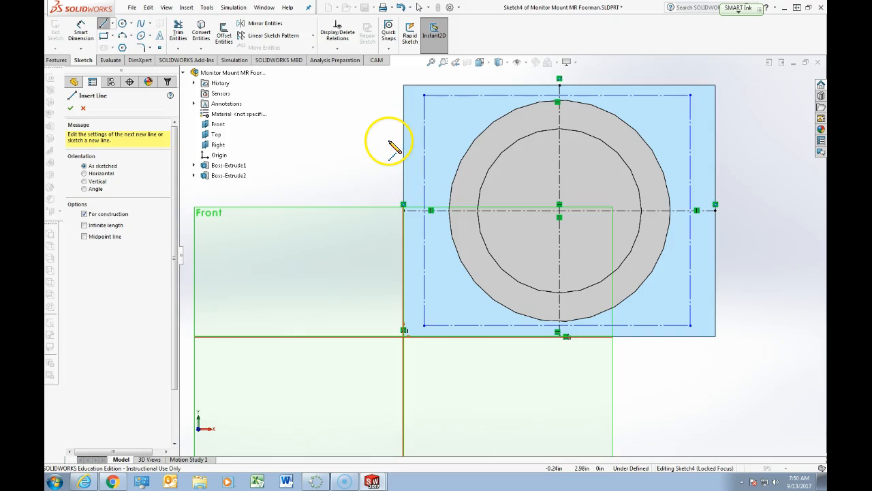
pyautogui.press('Escape')
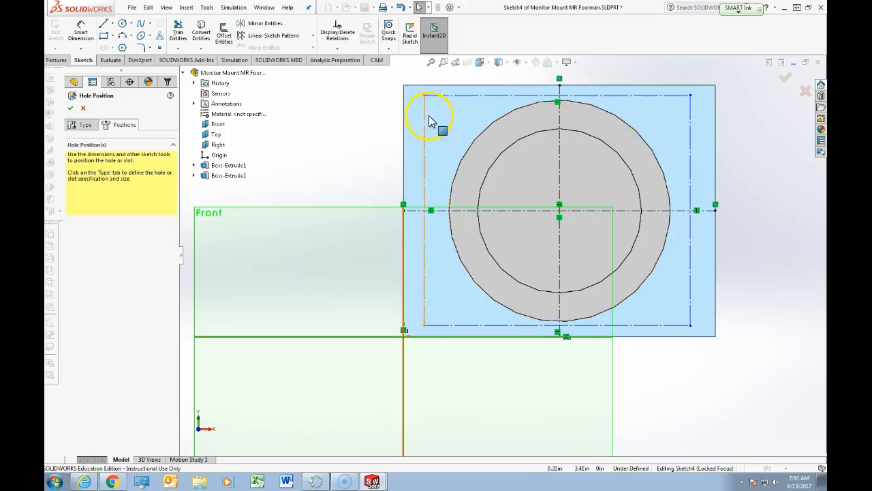
# Try to add a geometric relation between the construction rectangle's two vertical sides and the vertical centerline
pyautogui.click(337, 49)
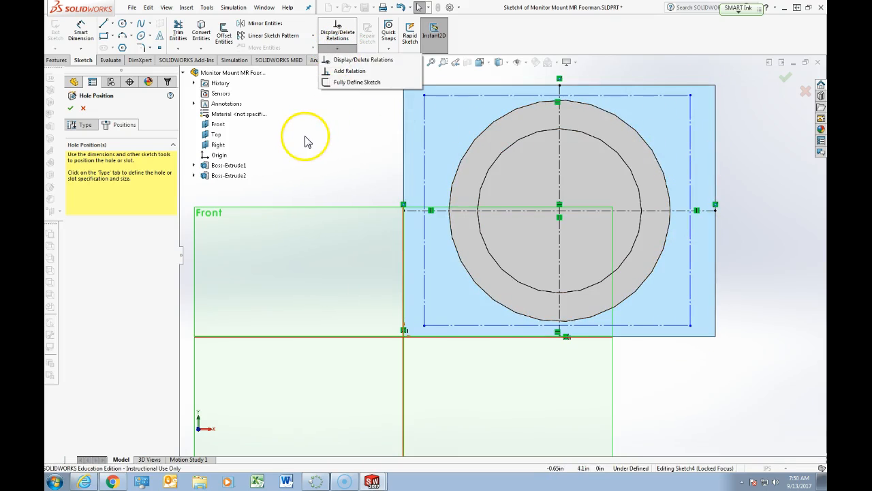
pyautogui.click(338, 51)
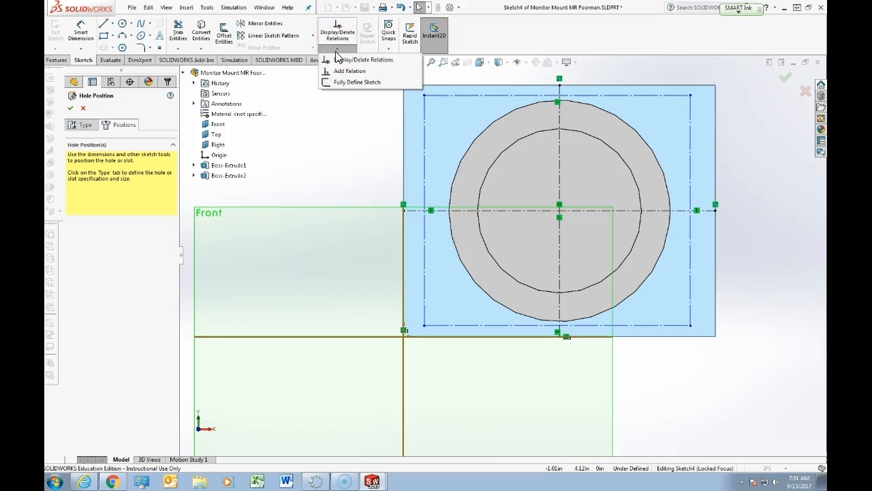
pyautogui.click(343, 38)
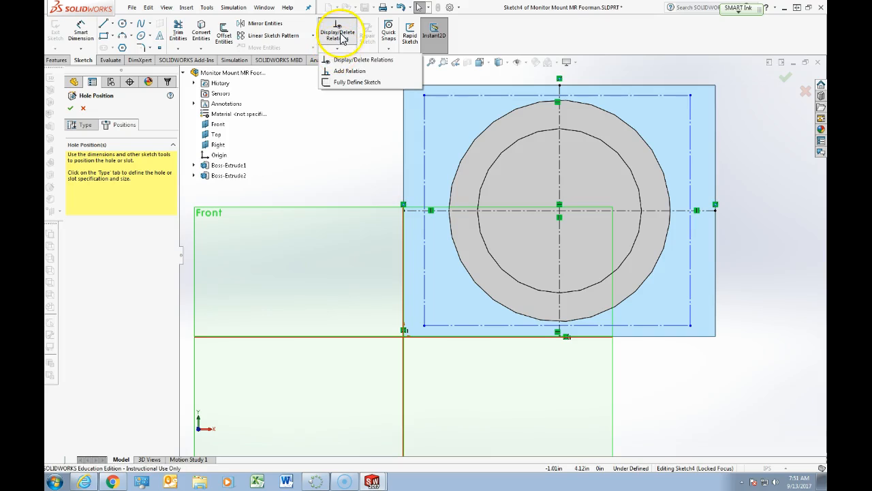
pyautogui.click(348, 72)
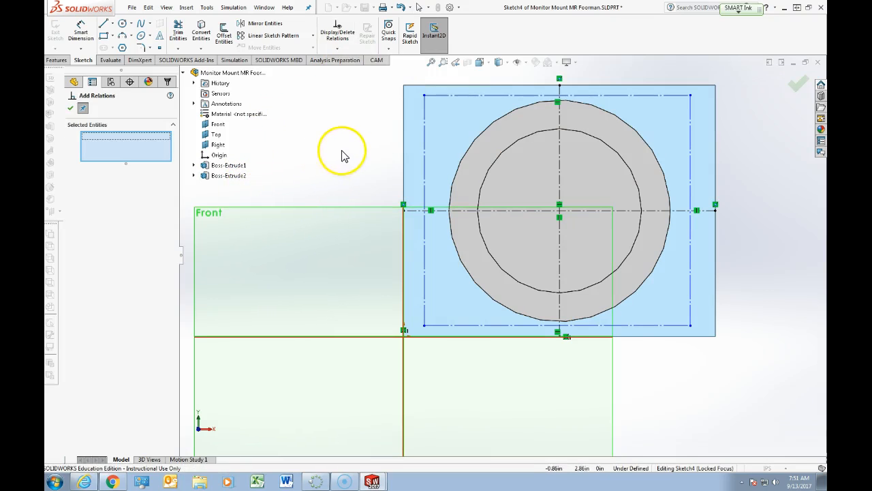
pyautogui.click(425, 150)
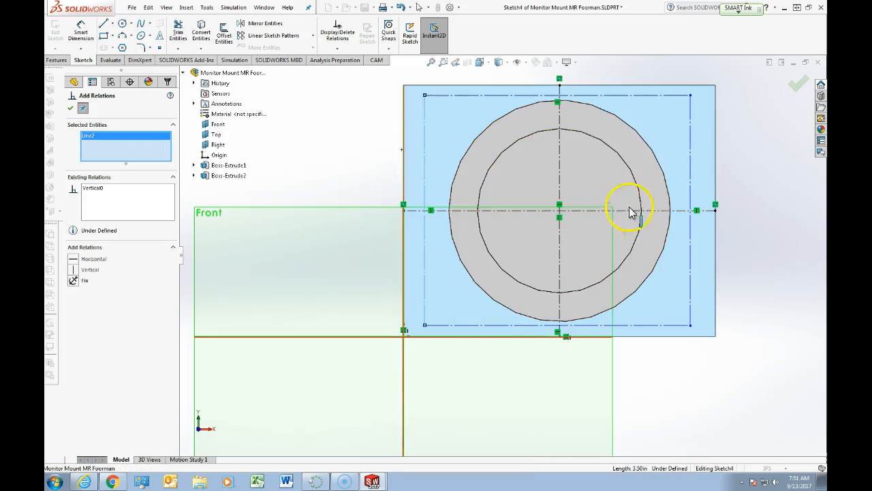
pyautogui.click(690, 158)
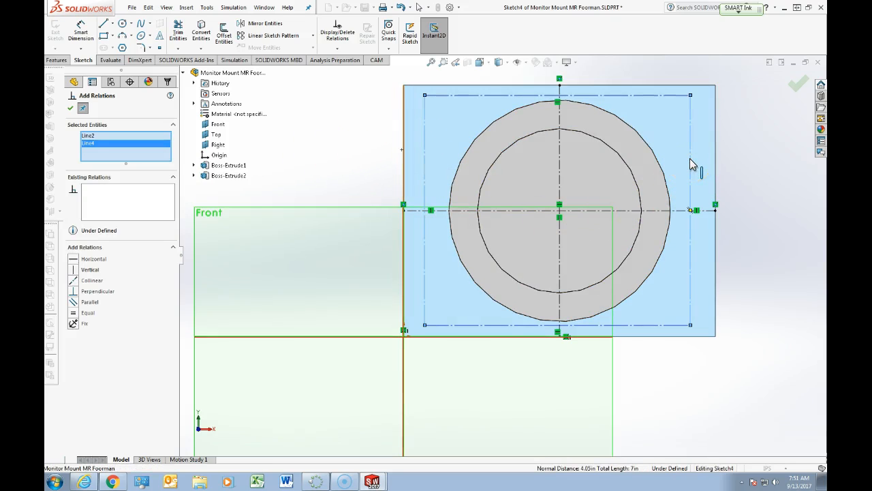
pyautogui.click(559, 158)
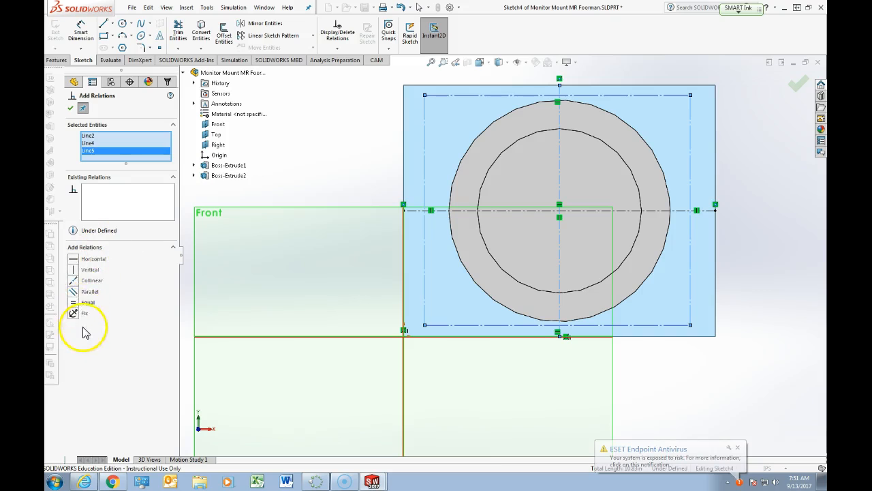
pyautogui.click(324, 153)
pyautogui.click(561, 170)
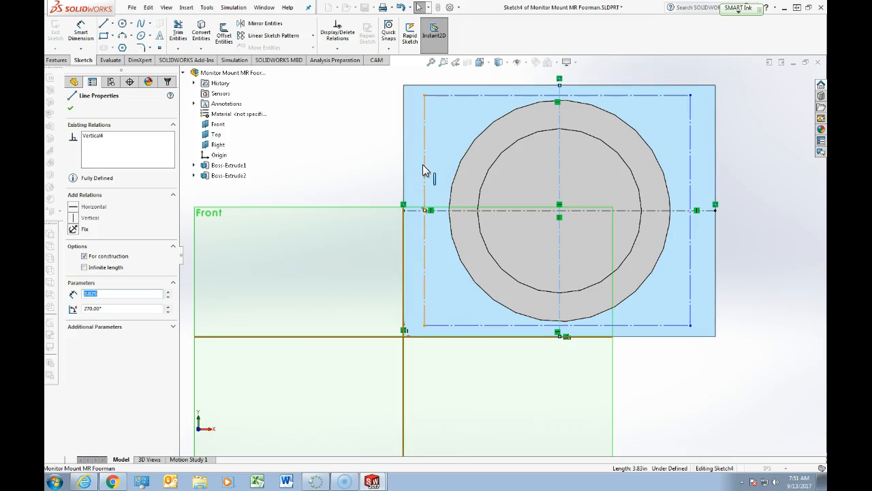
pyautogui.keyDown('ctrl'); pyautogui.click(422, 164); pyautogui.keyUp('ctrl')
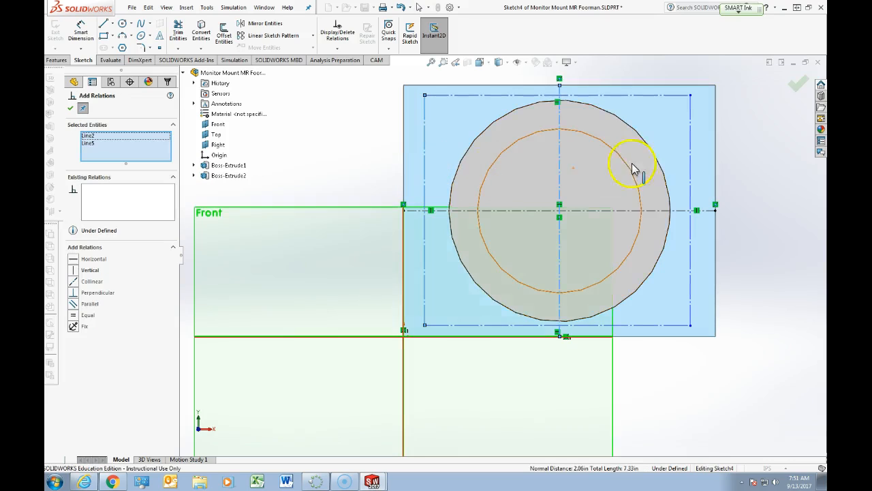
pyautogui.keyDown('ctrl'); pyautogui.click(692, 166); pyautogui.keyUp('ctrl')
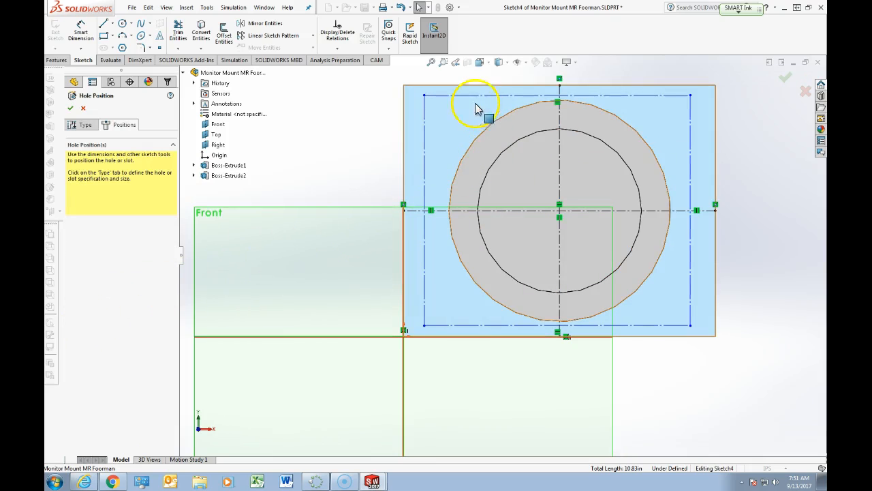
# Stretch the construction rectangle's left side beyond the plate and try relating its upper, left and right sides
pyautogui.moveTo(425, 159); pyautogui.dragTo(334, 171)
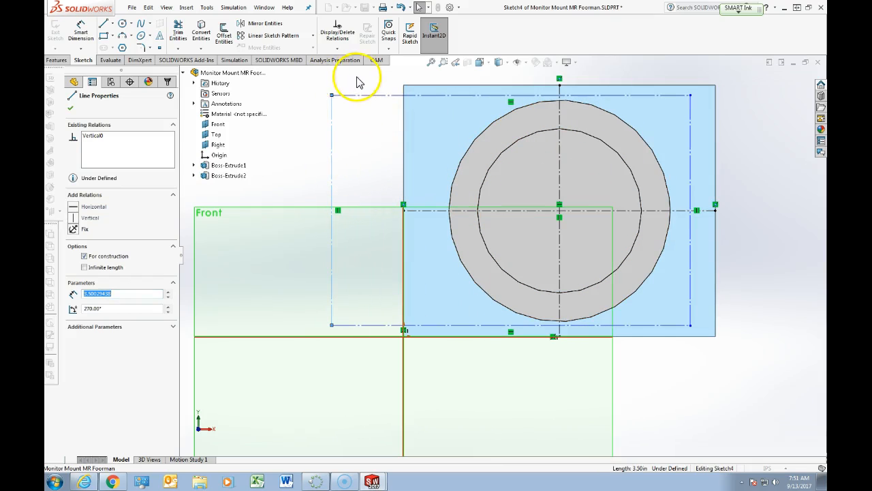
pyautogui.moveTo(393, 77); pyautogui.dragTo(313, 182)
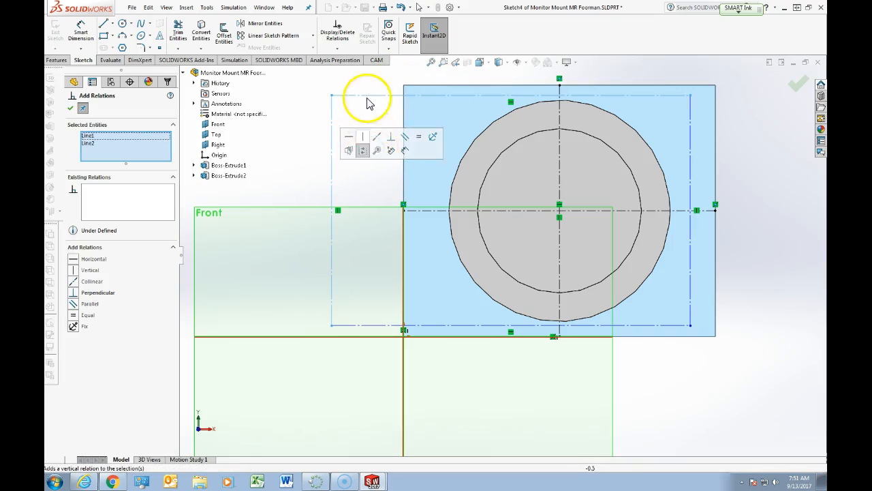
pyautogui.click(691, 159)
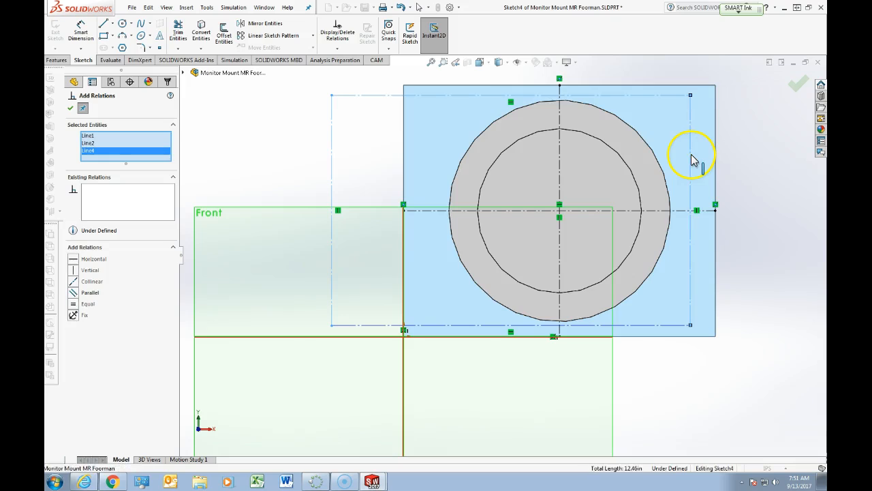
pyautogui.click(70, 109)
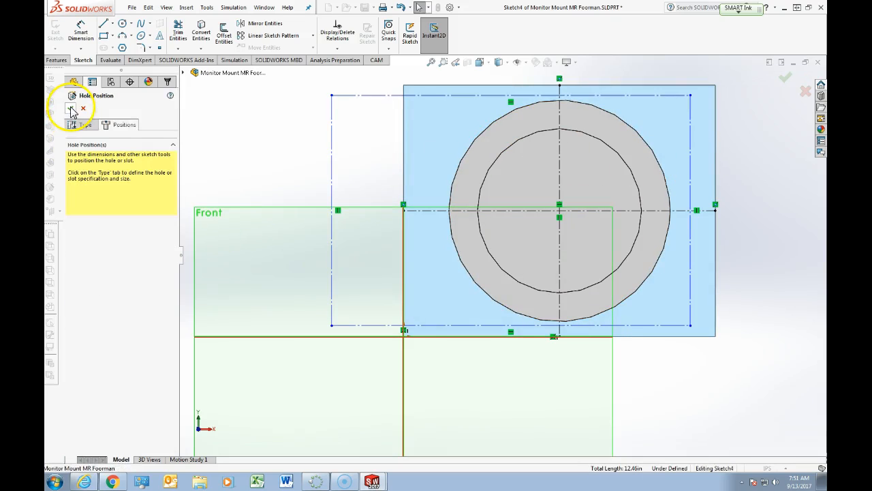
# Delete all four sides of the construction rectangle, keeping the plate's horizontal and vertical centerlines
pyautogui.click(331, 141)
pyautogui.press('Delete')
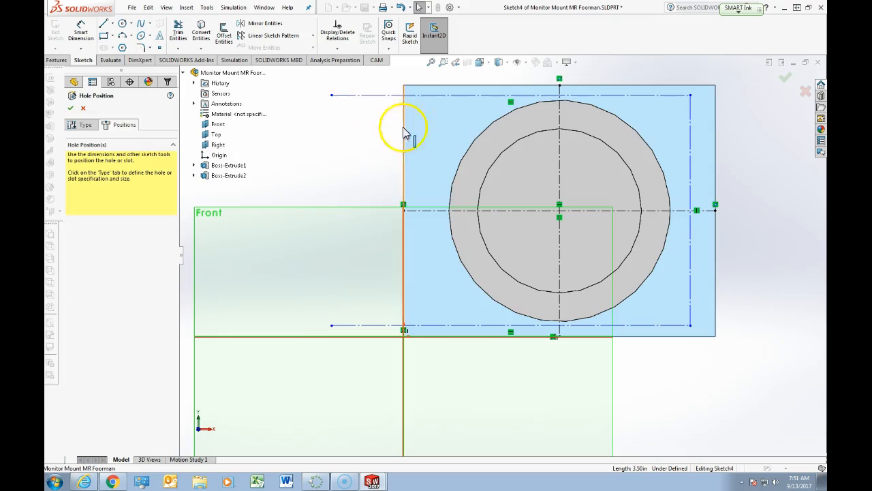
pyautogui.click(468, 96)
pyautogui.press('Delete')
pyautogui.click(690, 137)
pyautogui.press('Delete')
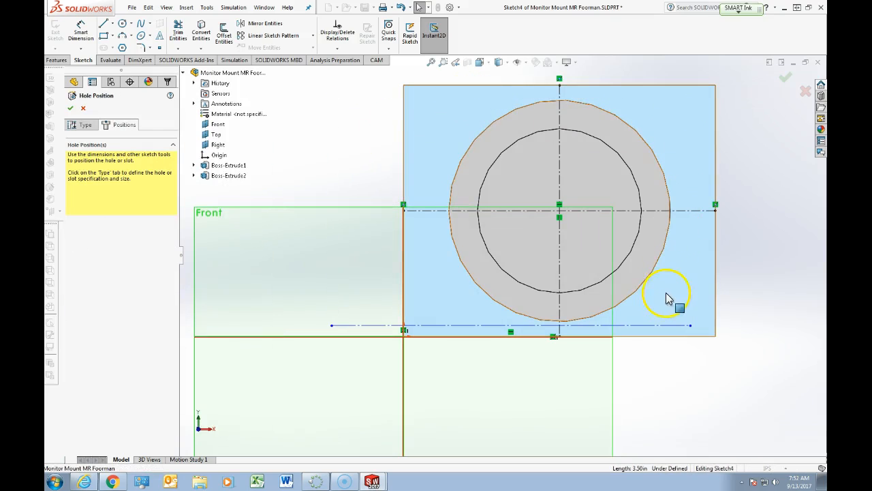
pyautogui.click(661, 328)
pyautogui.press('Delete')
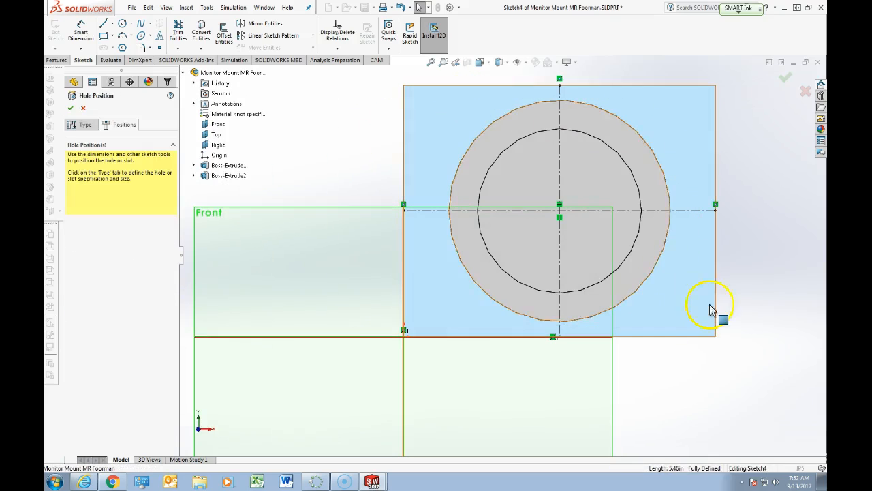
# Sketch two vertical centerlines about 3.14 in long, one just inside the plate's left edge and one inside its right edge
pyautogui.click(112, 26)
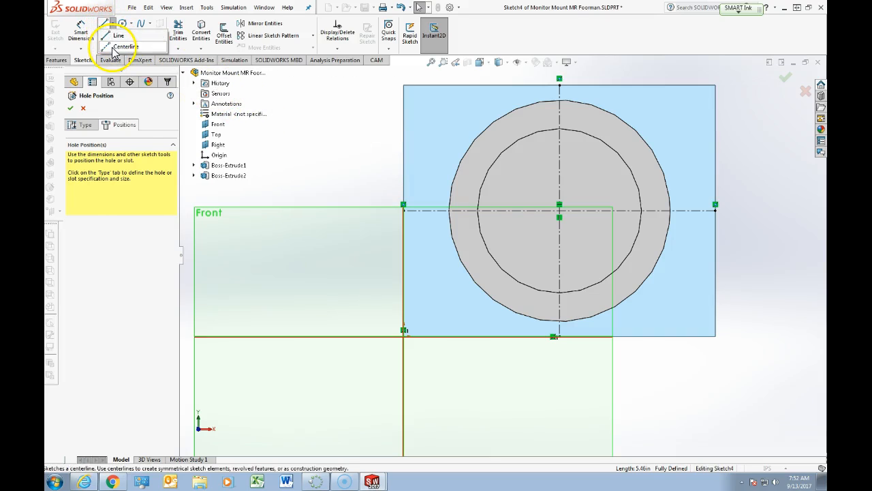
pyautogui.click(123, 47)
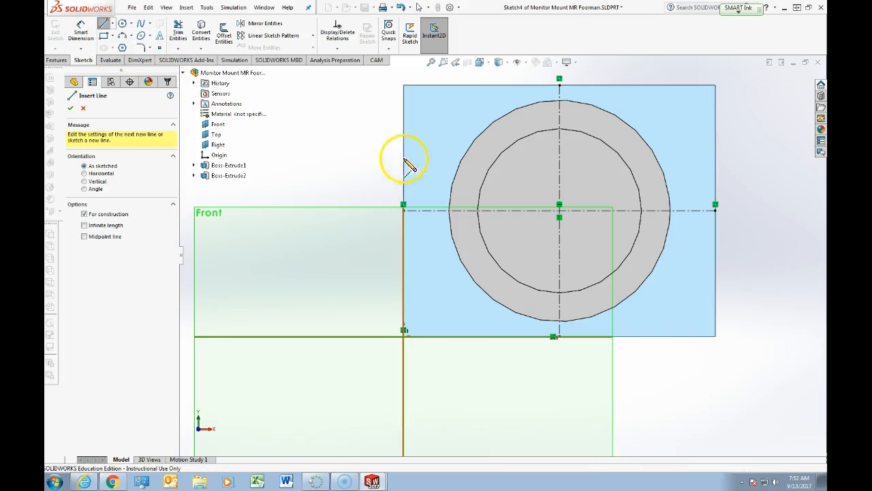
pyautogui.click(427, 108)
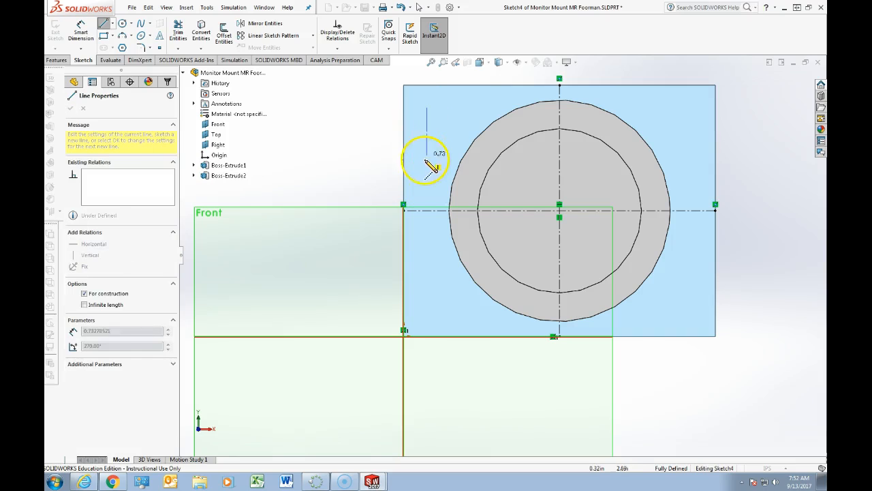
pyautogui.click(426, 313)
pyautogui.press('Escape')
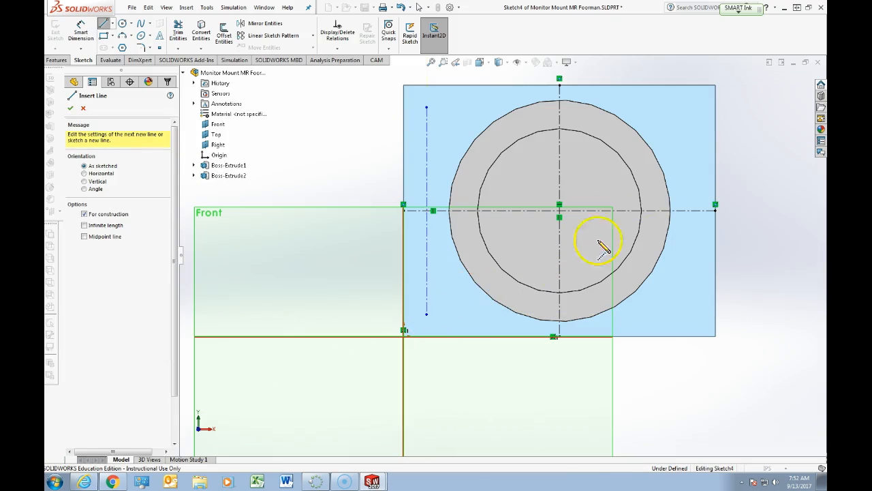
pyautogui.click(685, 108)
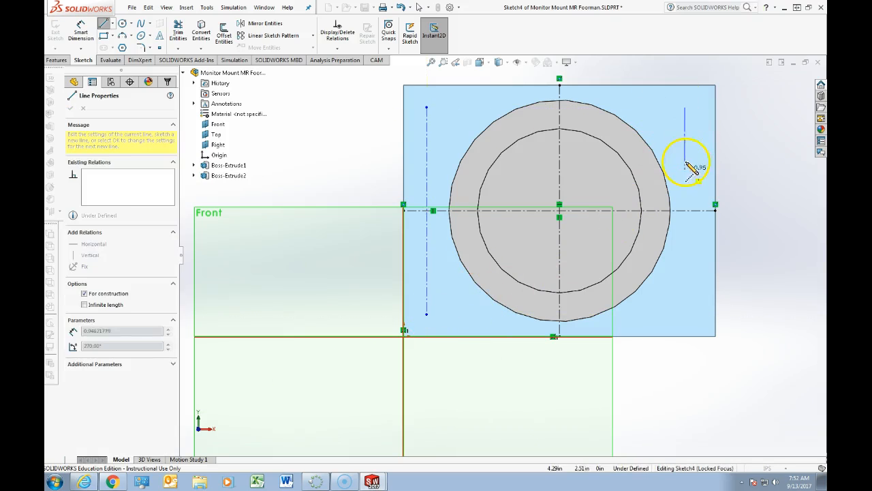
pyautogui.click(687, 317)
pyautogui.press('Escape')
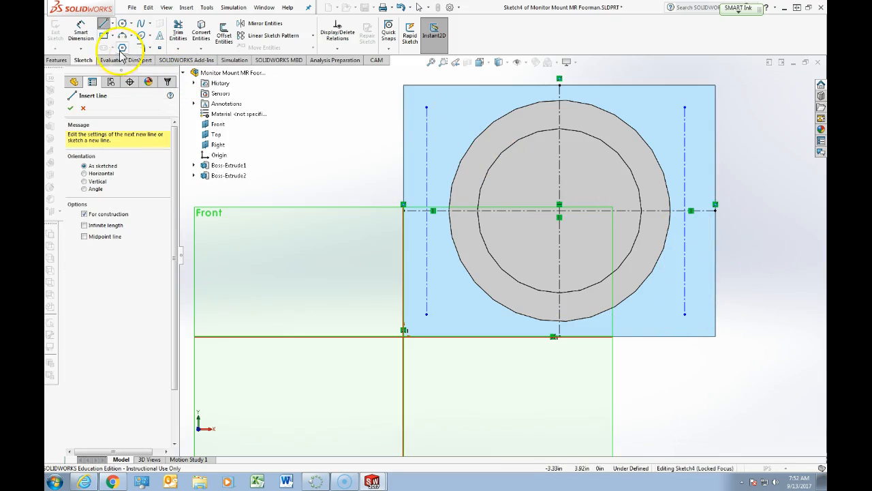
pyautogui.press('Escape')
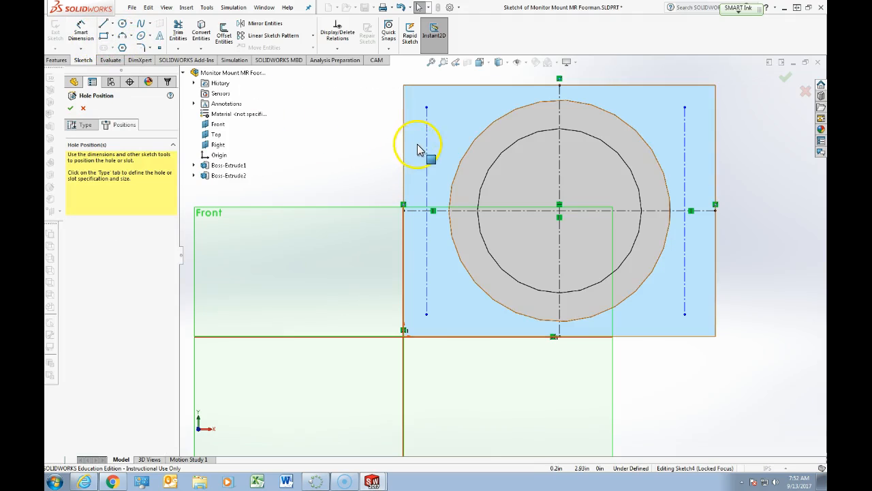
# Try to add a geometric relation between the left and right vertical centerlines and the plate's central vertical centerline
pyautogui.click(427, 157)
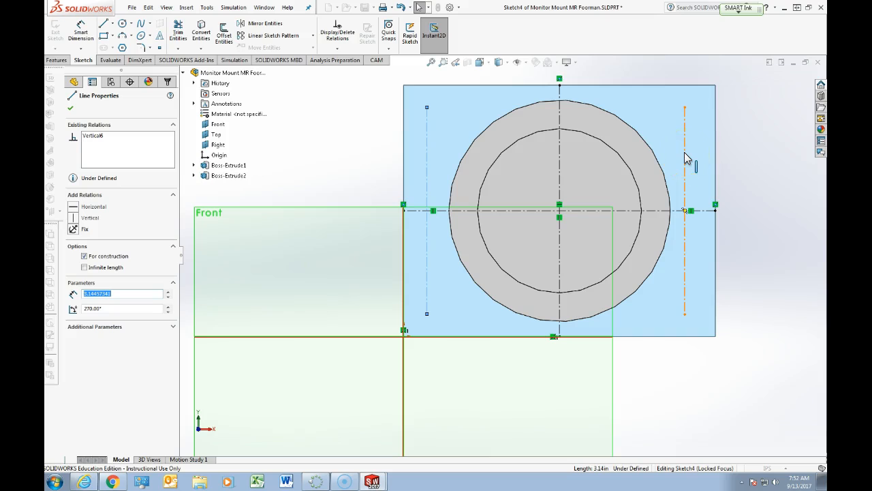
pyautogui.click(311, 98)
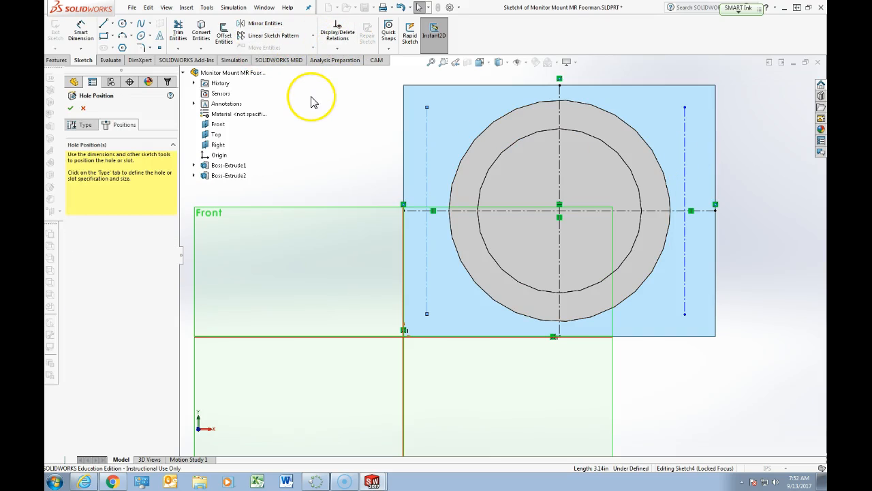
pyautogui.click(337, 48)
pyautogui.click(349, 72)
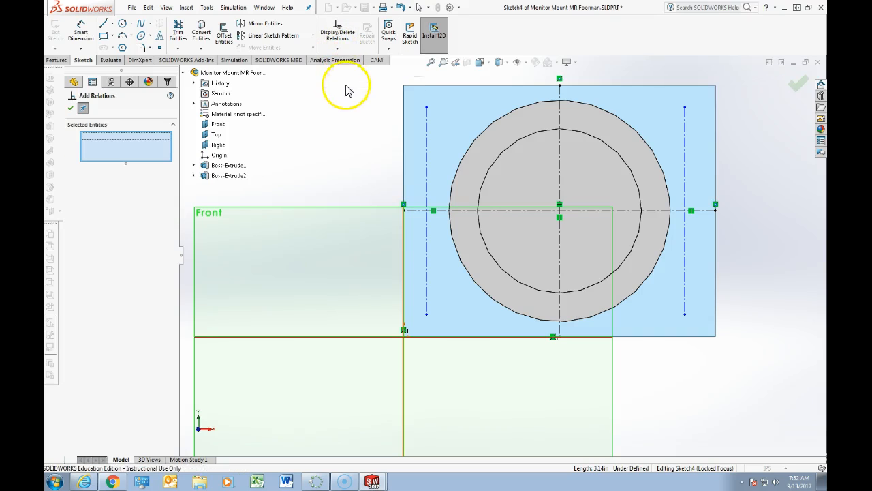
pyautogui.click(427, 170)
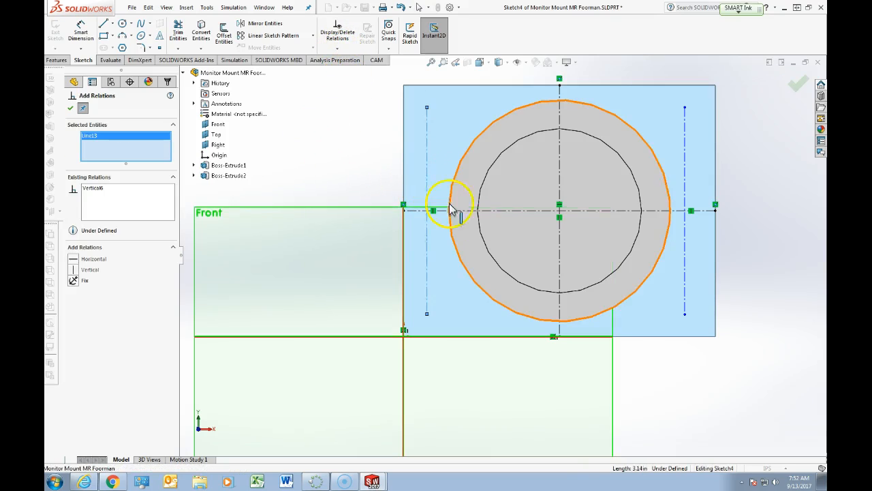
pyautogui.click(685, 159)
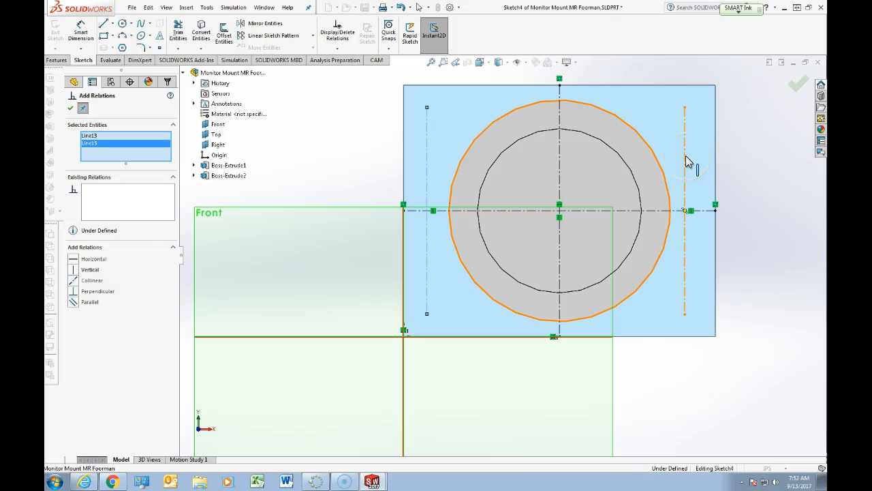
pyautogui.click(558, 157)
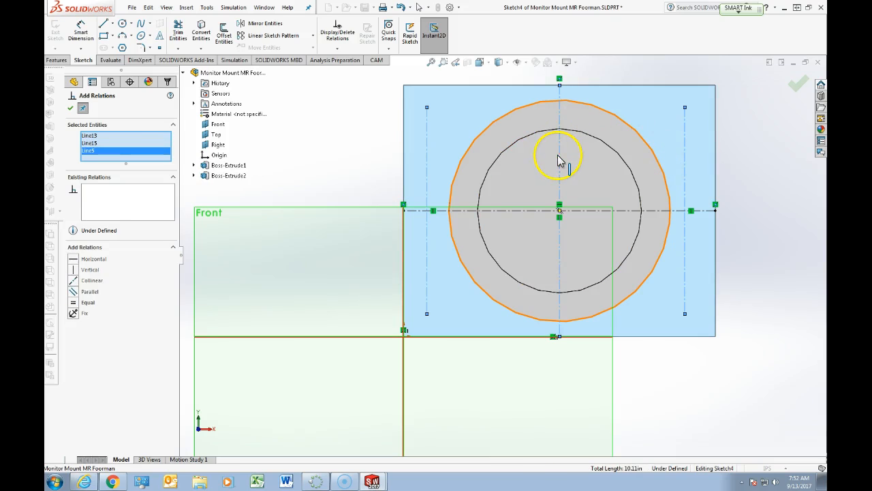
pyautogui.click(69, 109)
# Delete the two outer vertical centerlines, keeping the plate's central horizontal and vertical centerlines
pyautogui.click(427, 156)
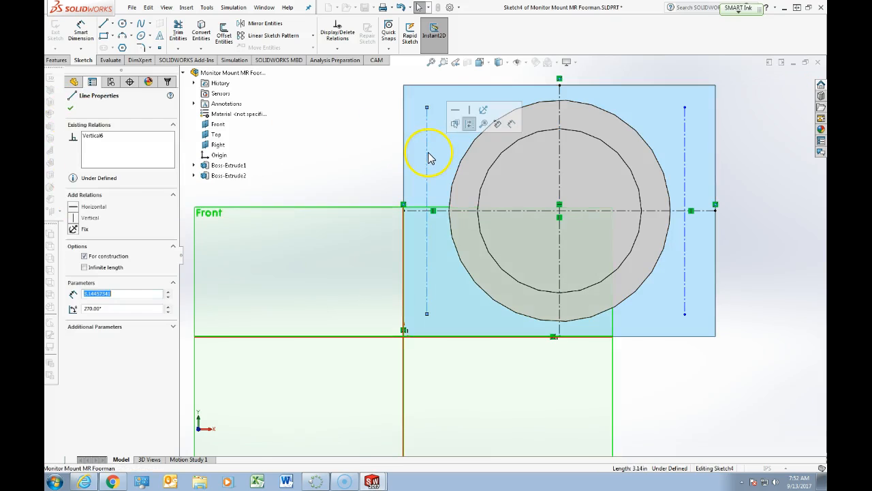
pyautogui.press('Delete')
pyautogui.click(687, 148)
pyautogui.press('Delete')
# Sketch two solid vertical lines on either side of the boss, the left about 2.77 in long and the right about 3 in long
pyautogui.click(103, 24)
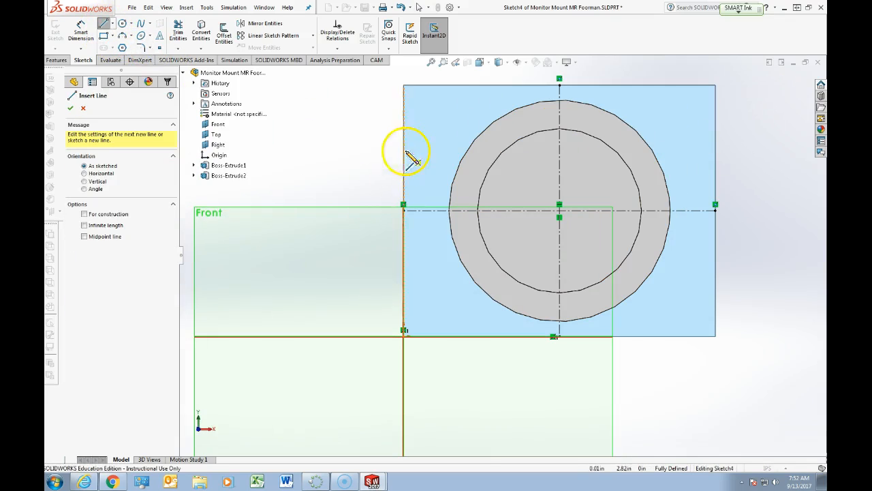
pyautogui.click(434, 114)
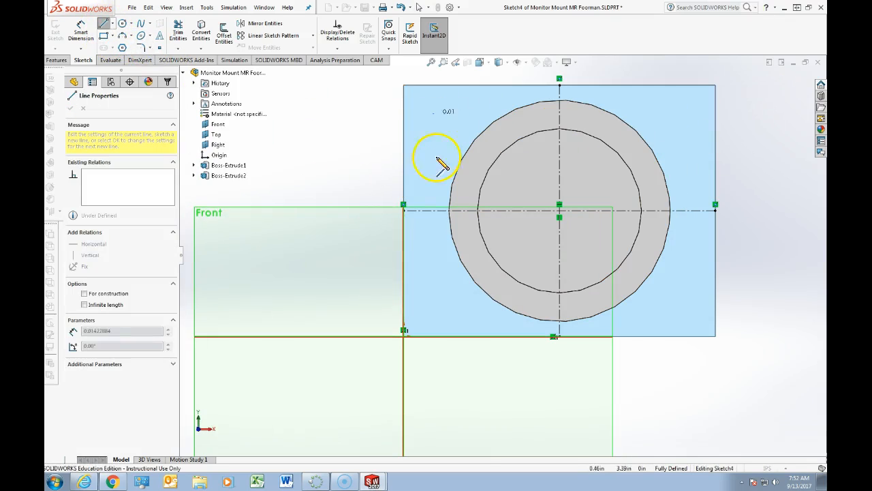
pyautogui.click(434, 296)
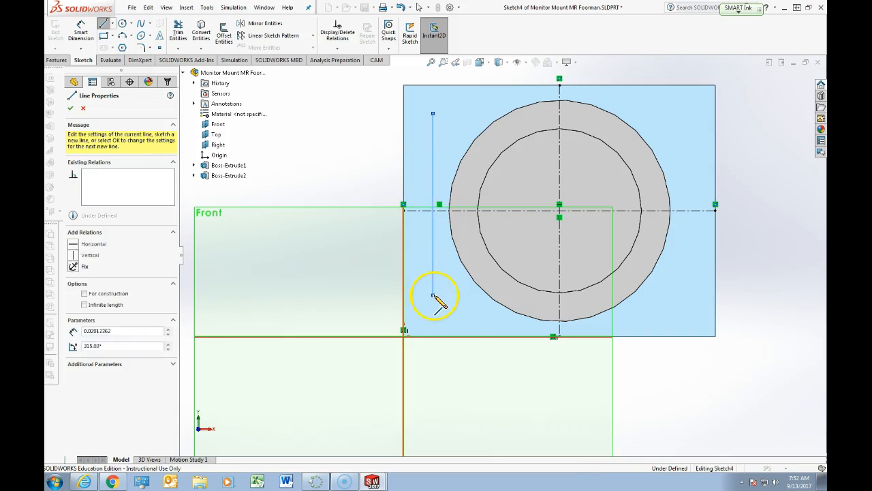
pyautogui.doubleClick(469, 304)
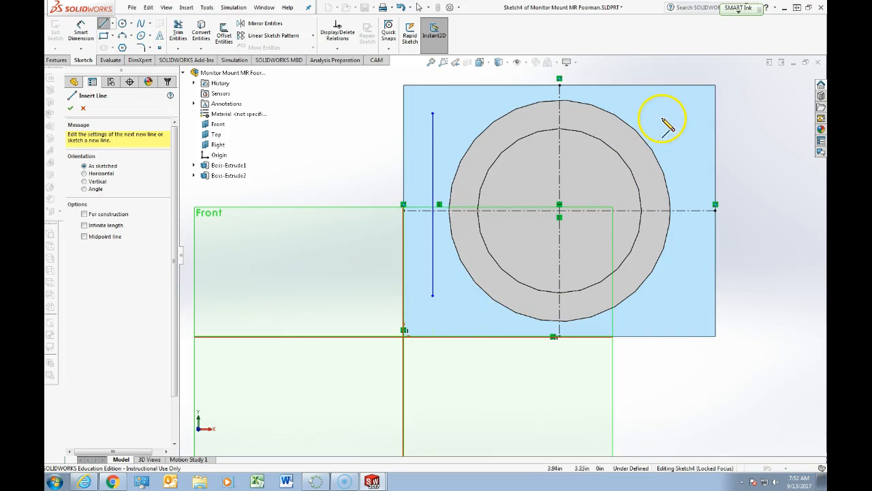
pyautogui.click(678, 114)
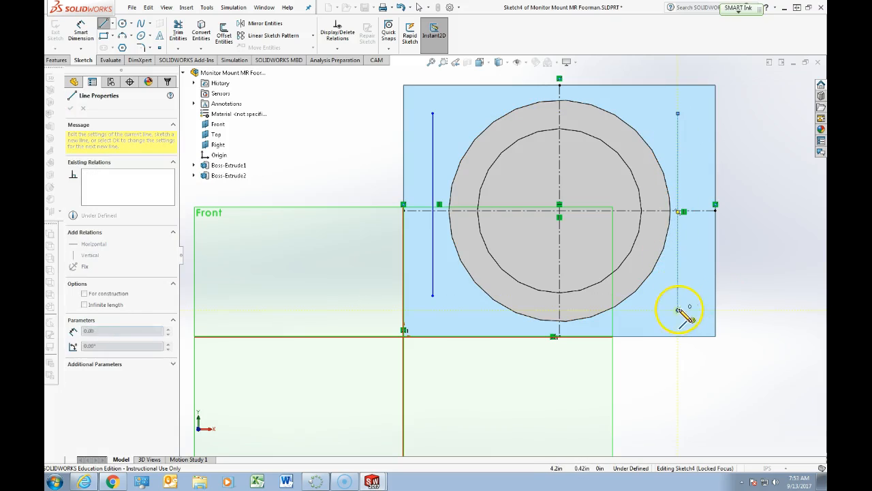
pyautogui.press('Escape')
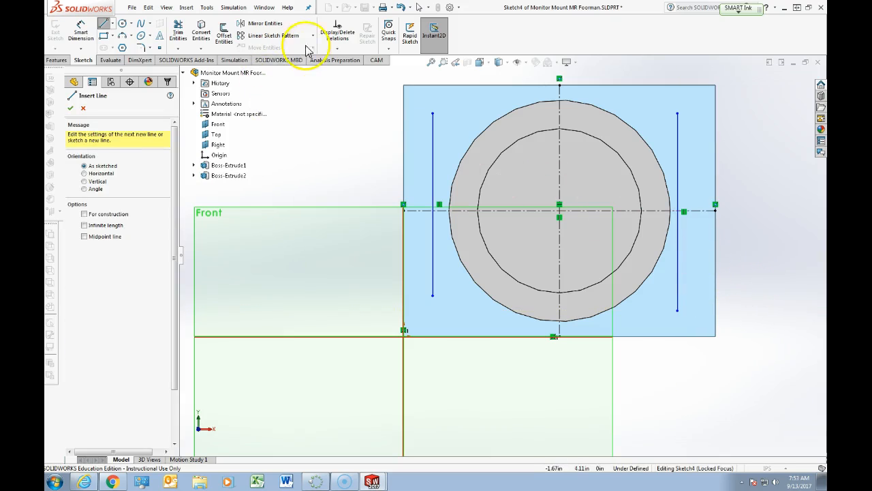
# Make the two solid vertical lines symmetric about the plate's vertical centerline
pyautogui.click(339, 53)
pyautogui.click(345, 72)
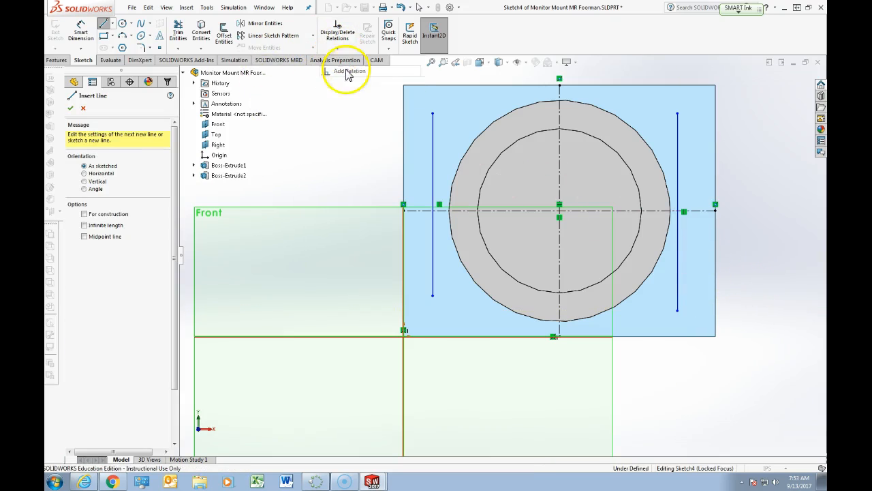
pyautogui.click(434, 151)
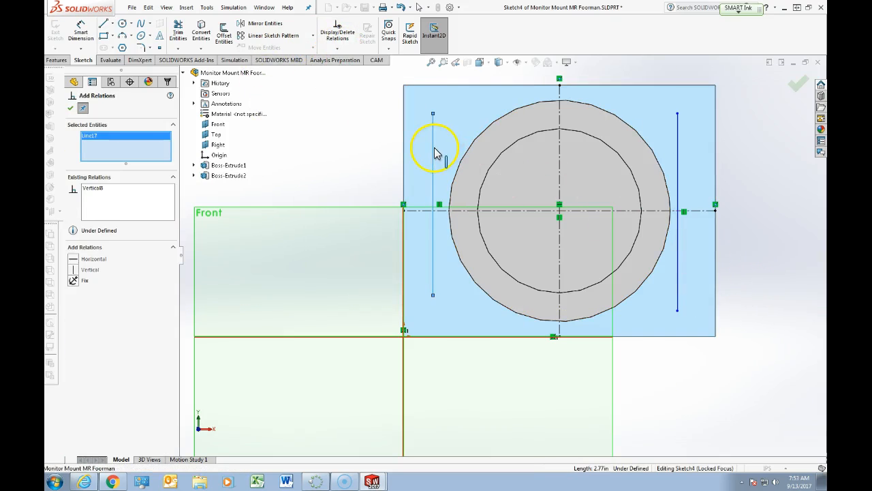
pyautogui.click(678, 157)
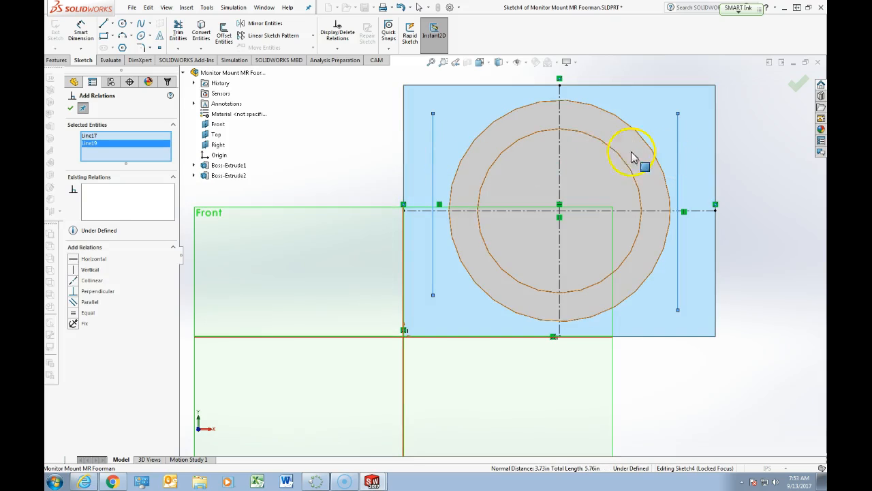
pyautogui.click(559, 163)
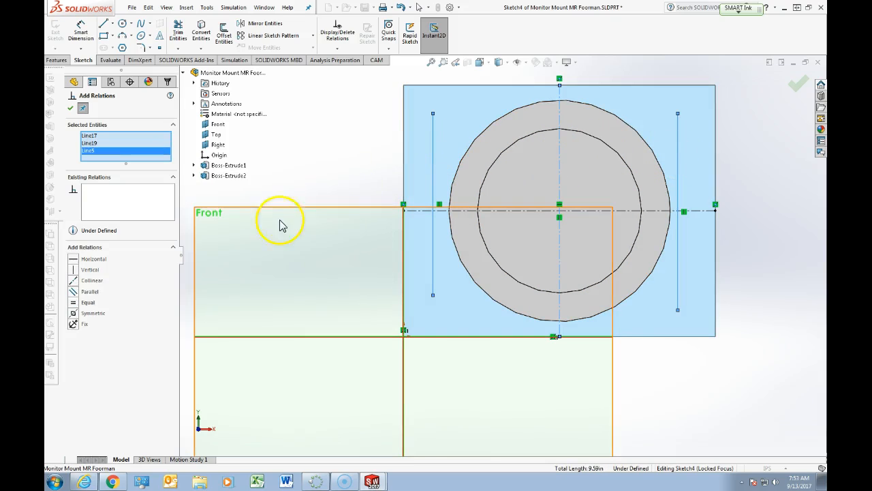
pyautogui.click(75, 315)
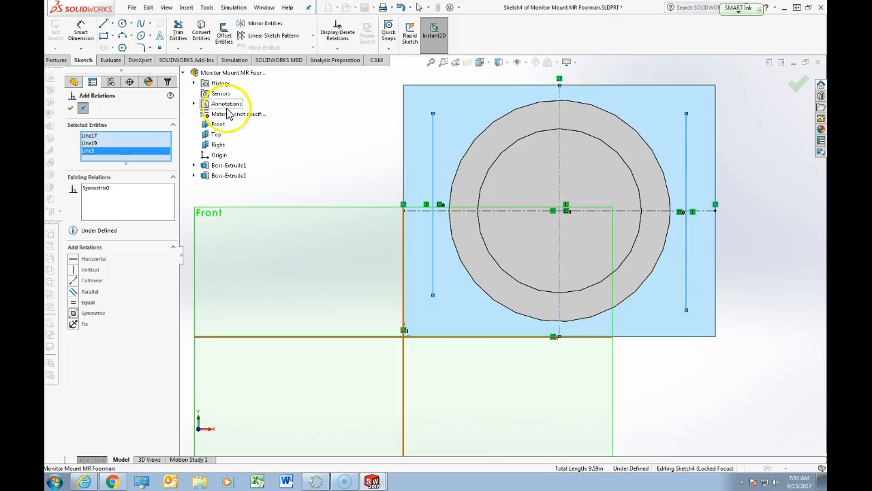
pyautogui.click(70, 108)
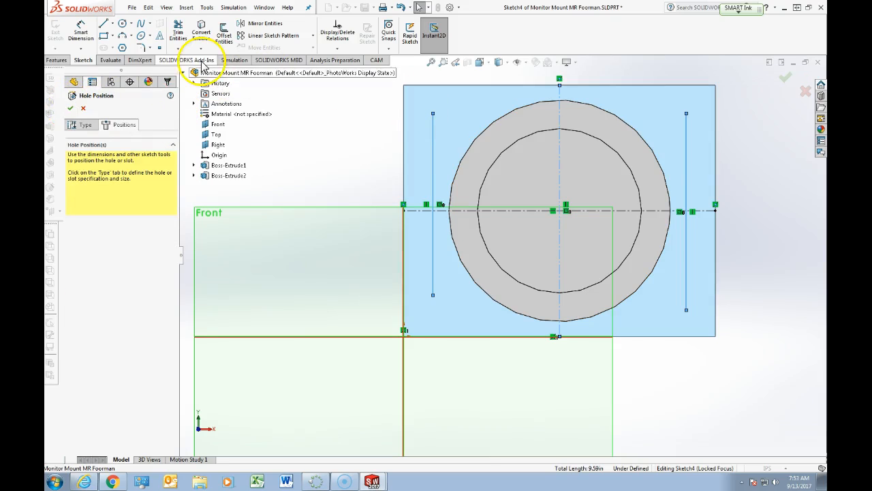
# Join the two vertical lines with an upper and a lower line between their endpoints, each about 3.86 in long, closing a four-sided outline
pyautogui.click(103, 23)
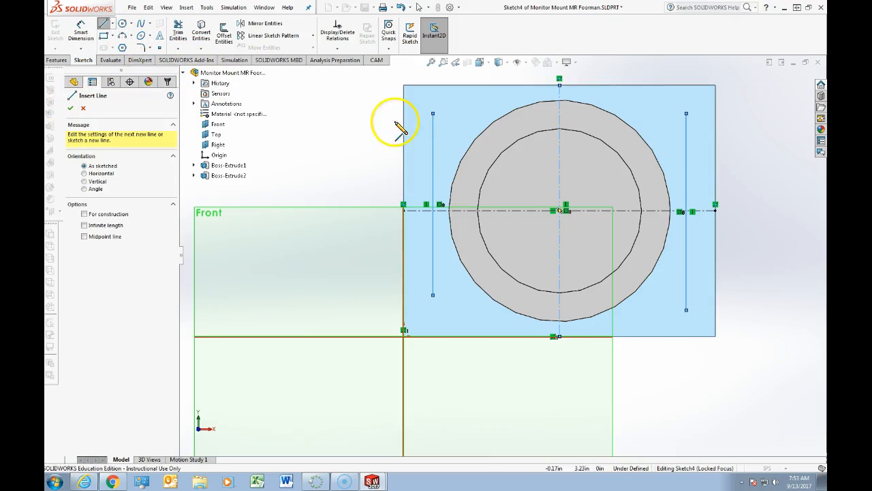
pyautogui.click(433, 113)
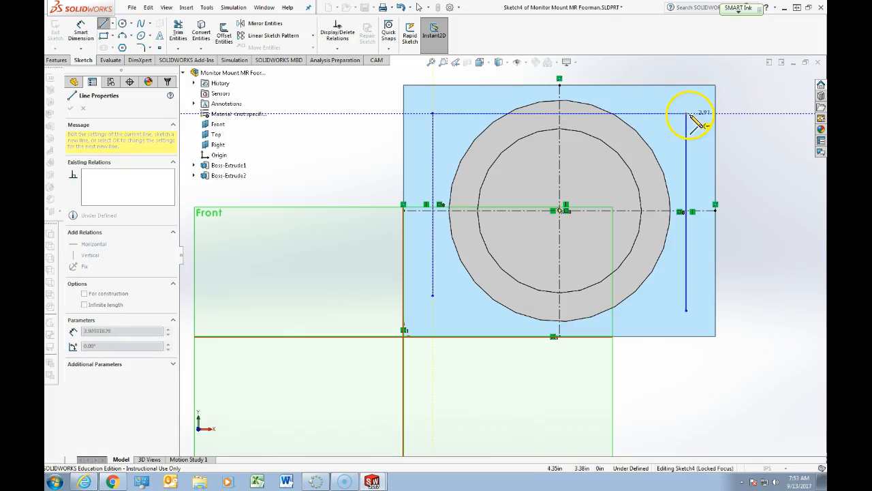
pyautogui.click(686, 113)
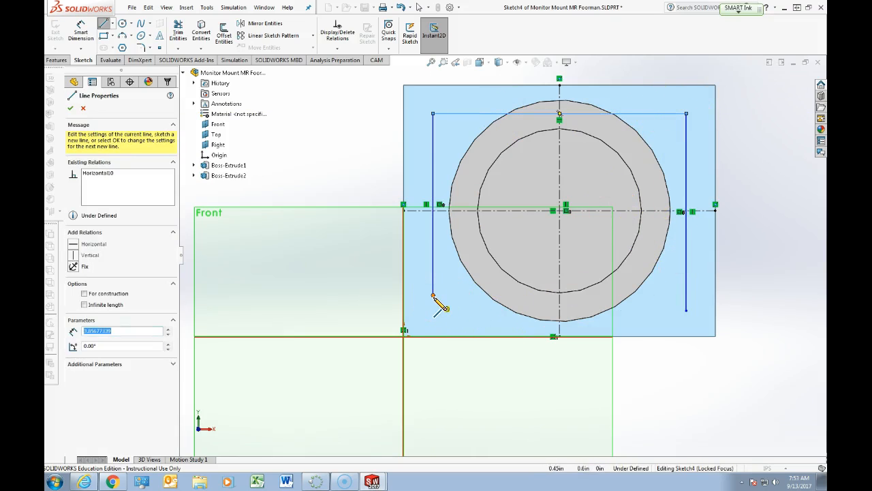
pyautogui.moveTo(433, 296); pyautogui.dragTo(687, 310)
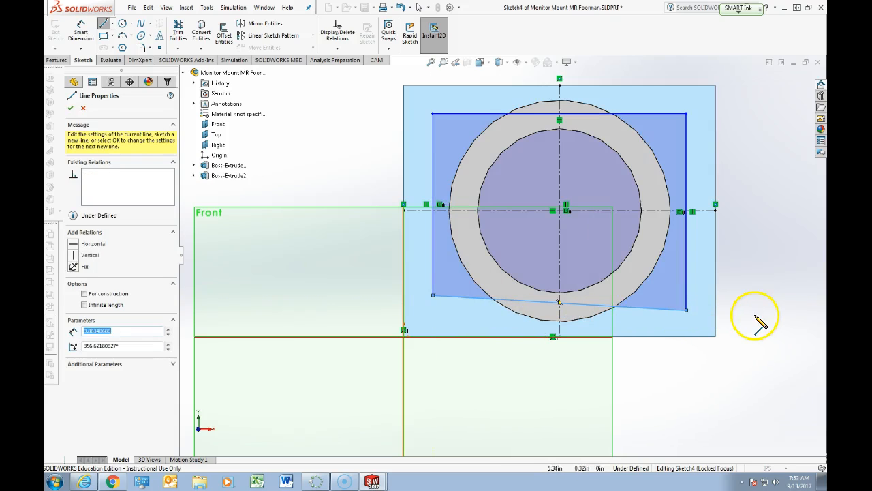
pyautogui.press('Escape')
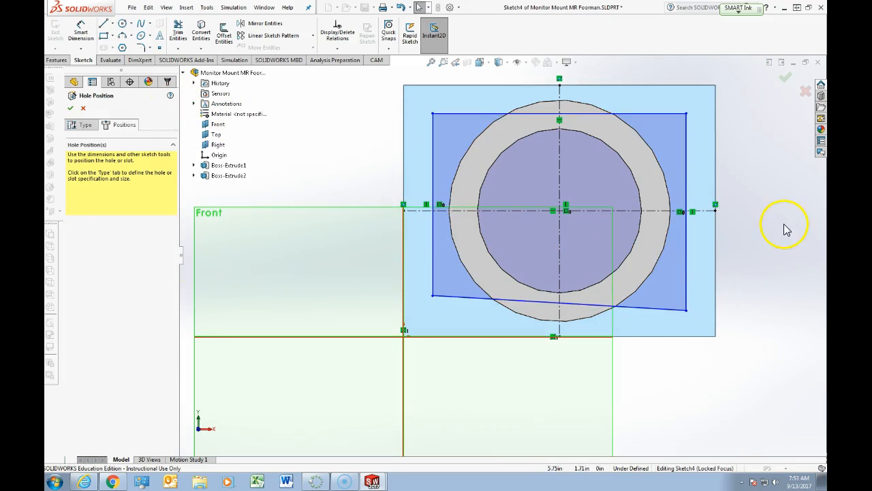
# Make the outline's upper and lower lines symmetric about the plate's horizontal centerline
pyautogui.click(336, 47)
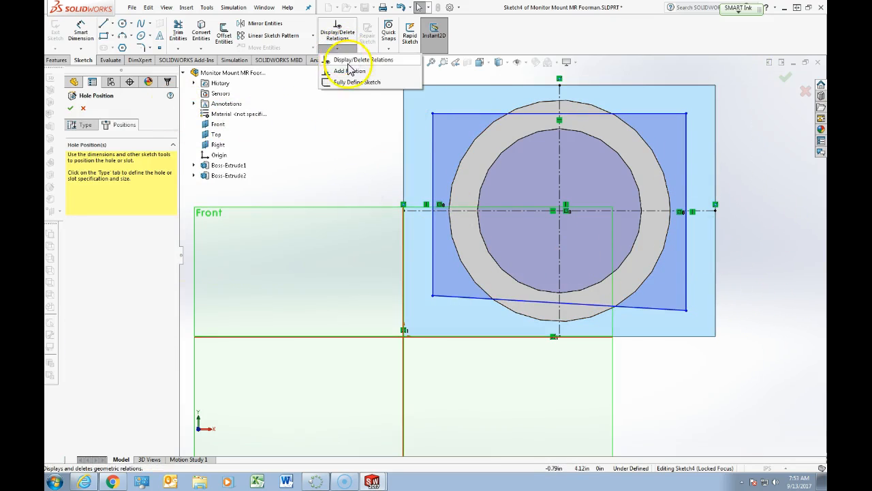
pyautogui.click(349, 71)
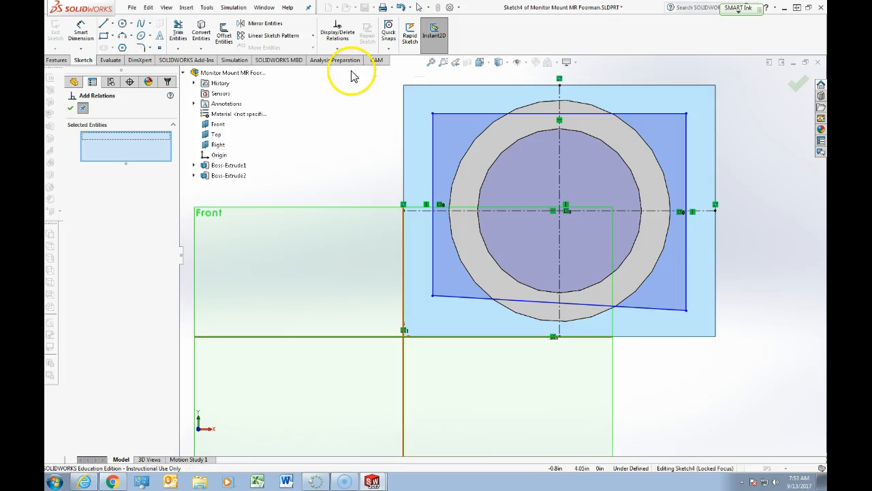
pyautogui.click(461, 298)
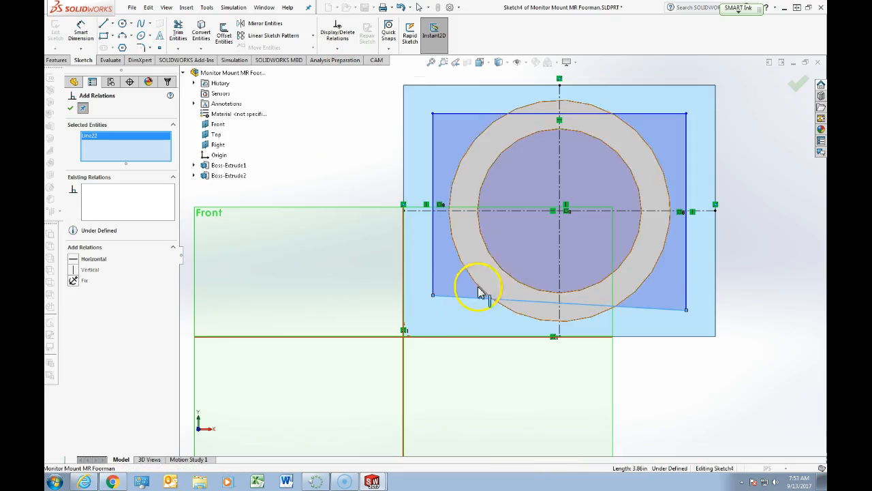
pyautogui.click(459, 114)
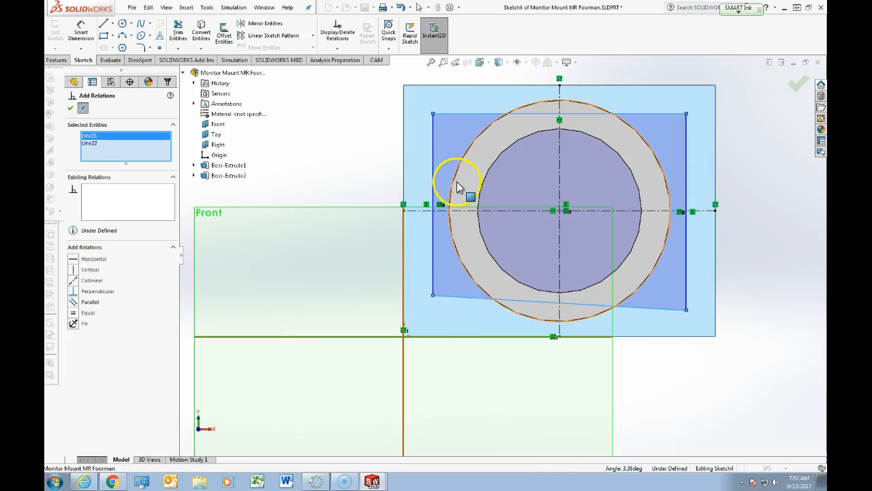
pyautogui.click(509, 211)
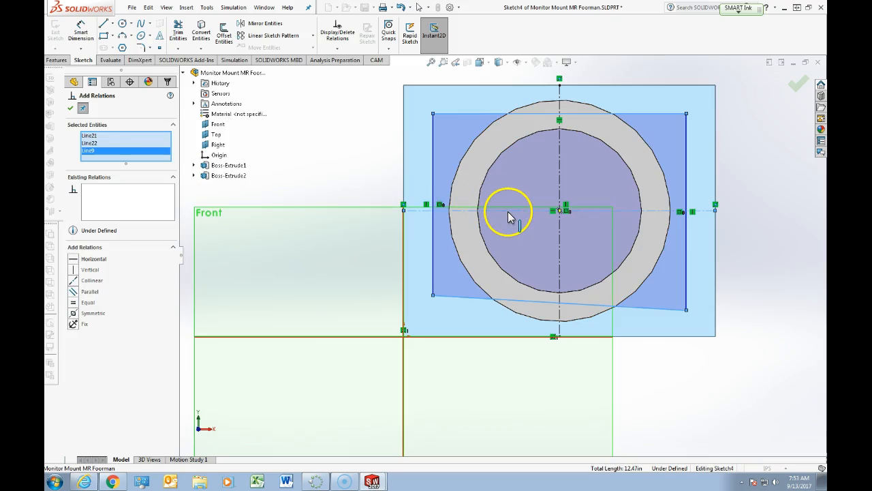
pyautogui.click(75, 314)
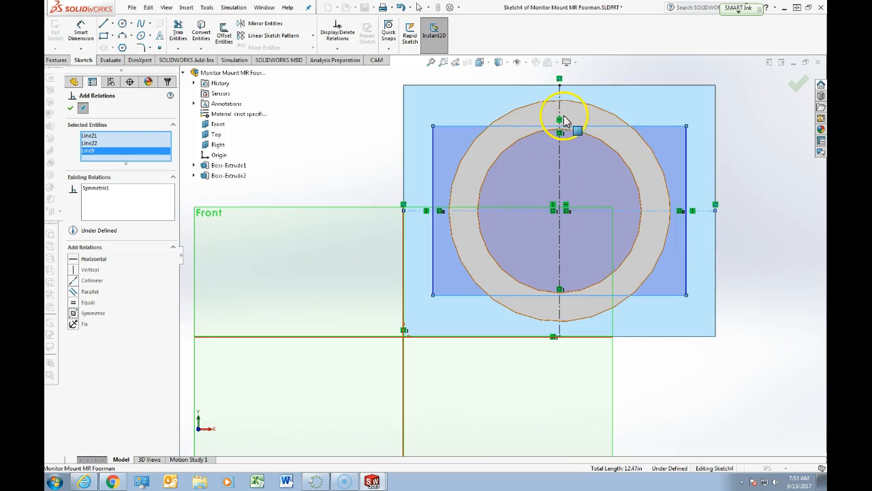
pyautogui.press('Escape')
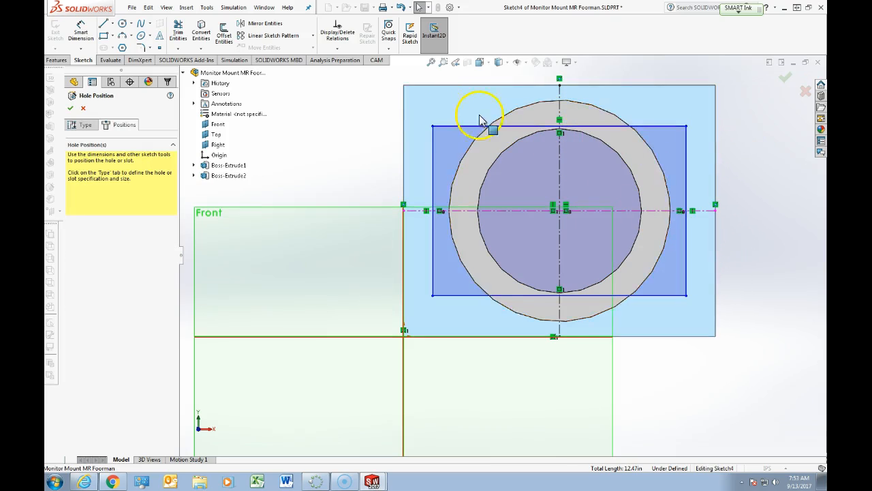
# Try to add a geometric relation among all four sides of the sketched rectangle
pyautogui.click(443, 126)
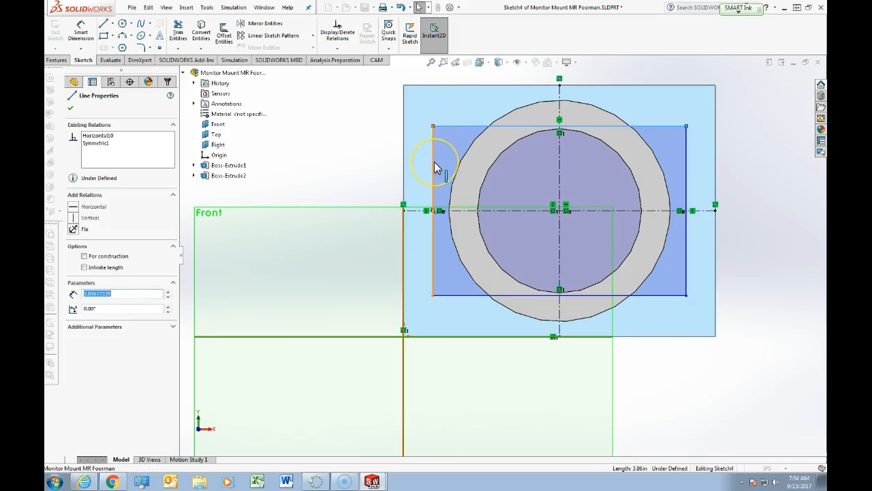
pyautogui.keyDown('ctrl'); pyautogui.click(434, 163); pyautogui.keyUp('ctrl')
pyautogui.keyDown('ctrl'); pyautogui.click(466, 295); pyautogui.keyUp('ctrl')
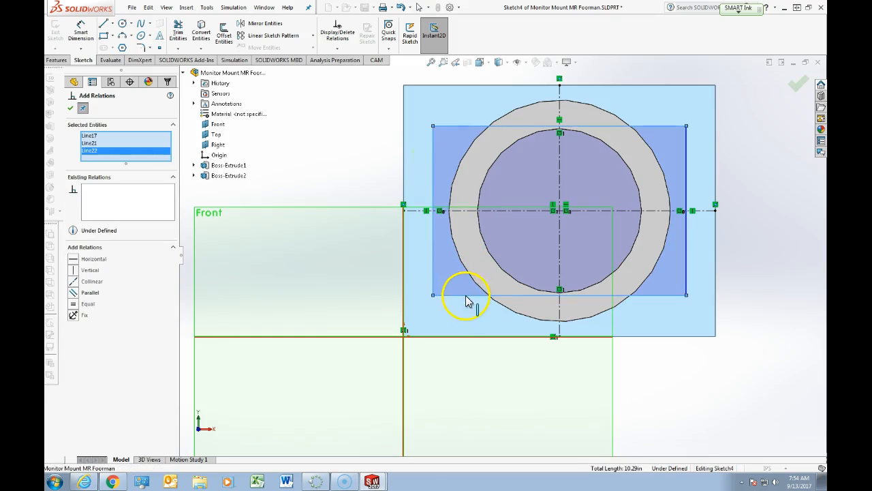
pyautogui.keyDown('ctrl'); pyautogui.click(686, 250); pyautogui.keyUp('ctrl')
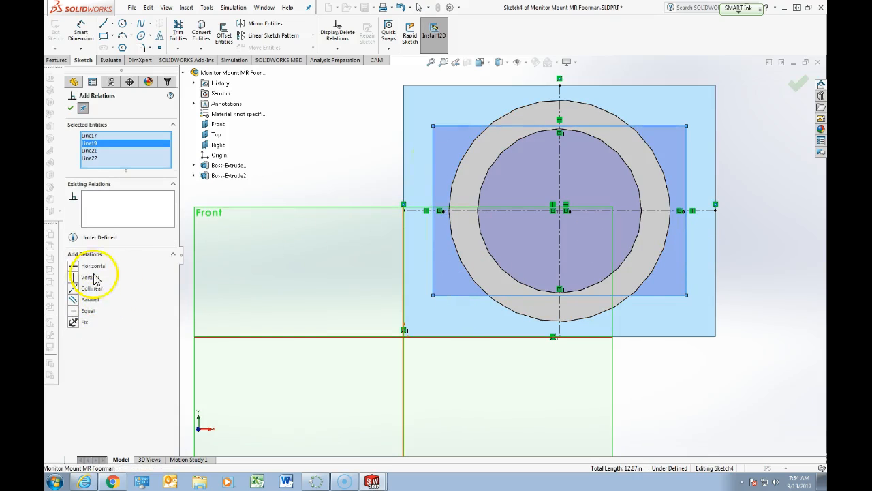
pyautogui.click(70, 107)
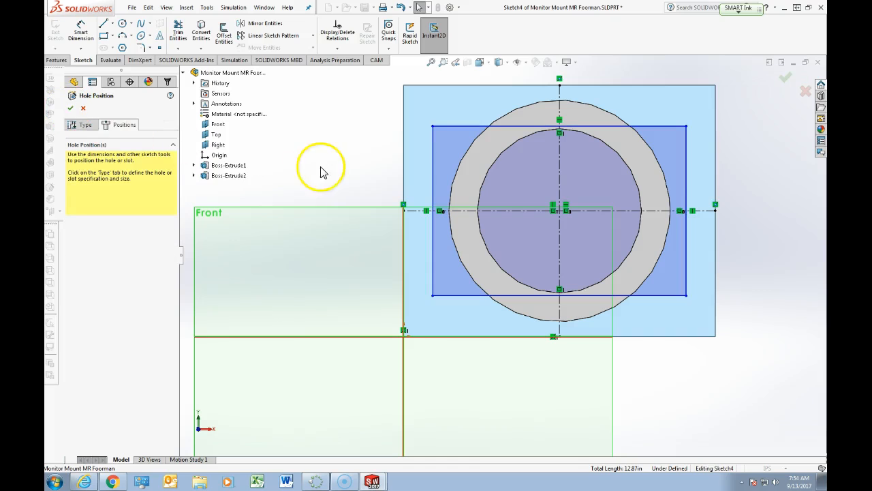
pyautogui.click(452, 127)
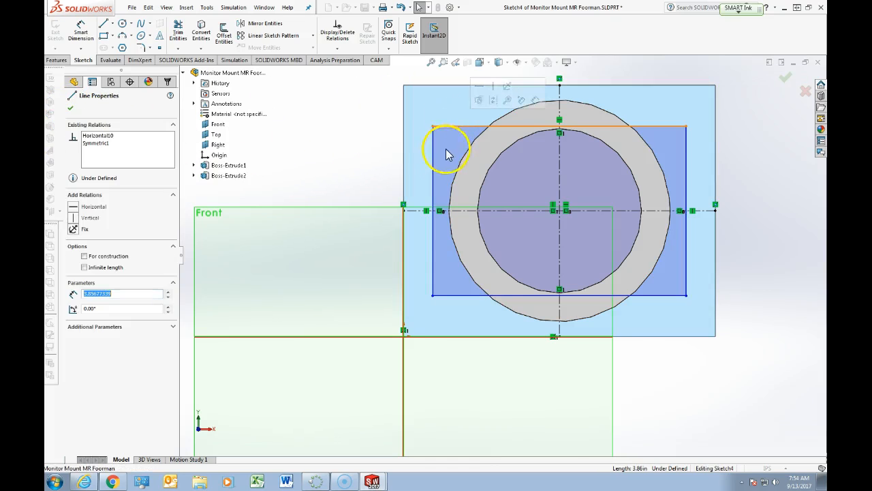
pyautogui.keyDown('ctrl'); pyautogui.click(464, 296); pyautogui.keyUp('ctrl')
pyautogui.keyDown('ctrl'); pyautogui.click(433, 273); pyautogui.keyUp('ctrl')
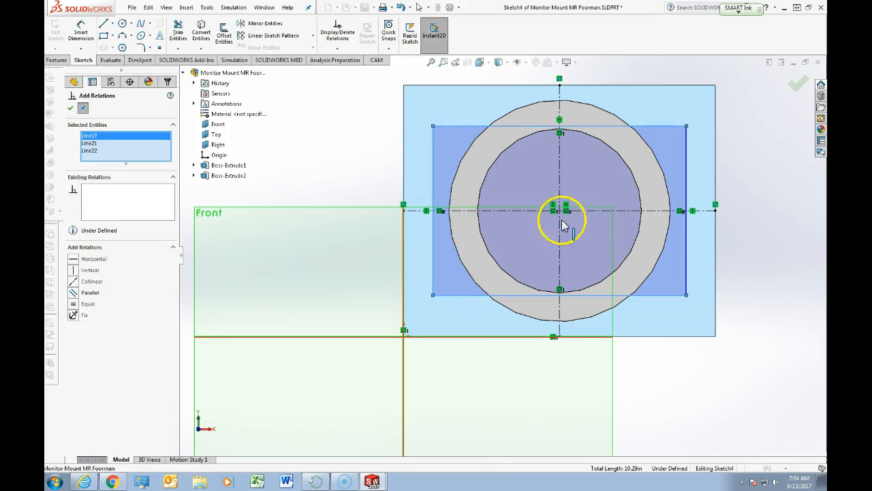
pyautogui.keyDown('ctrl'); pyautogui.click(686, 238); pyautogui.keyUp('ctrl')
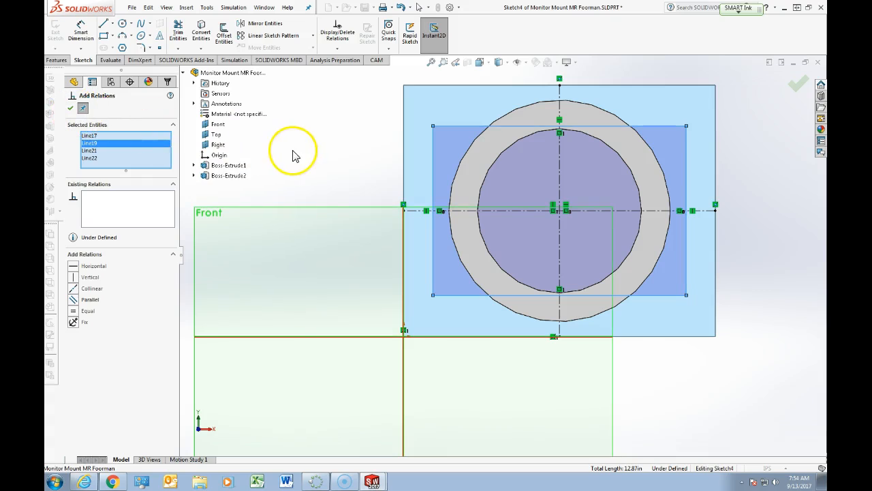
pyautogui.press('Escape')
# Convert all four sides of the layout rectangle to construction lines
pyautogui.click(440, 126)
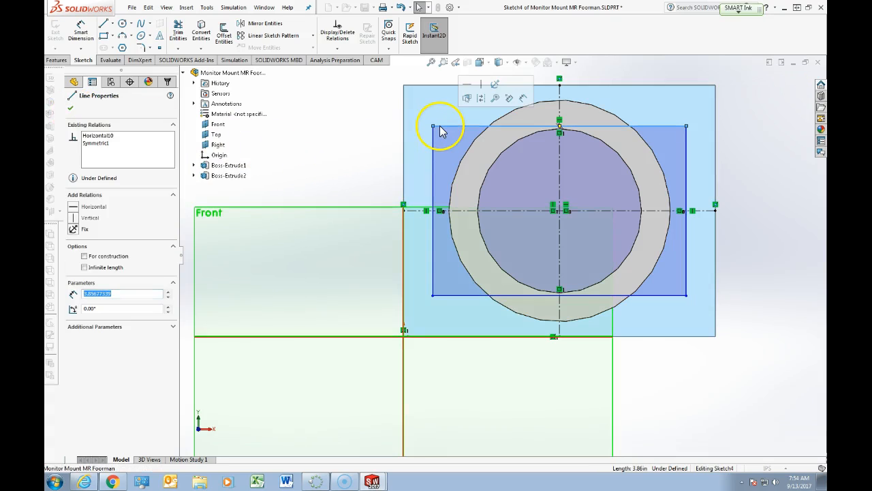
pyautogui.click(85, 257)
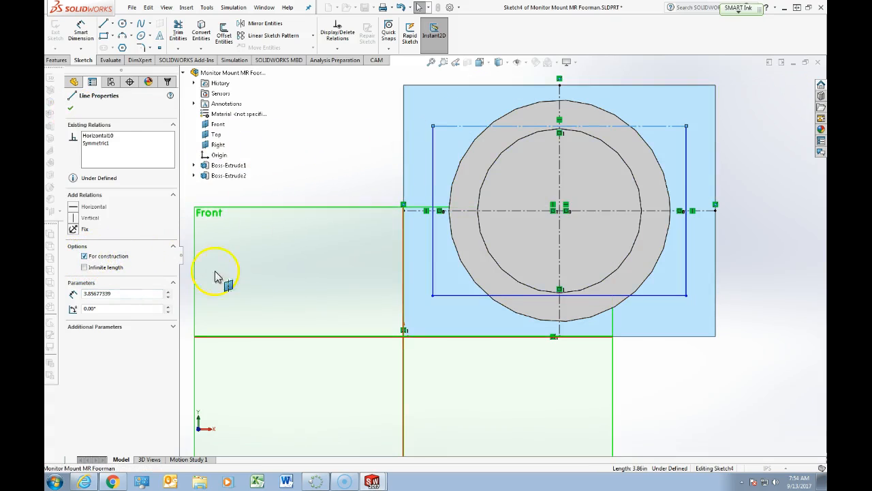
pyautogui.click(463, 295)
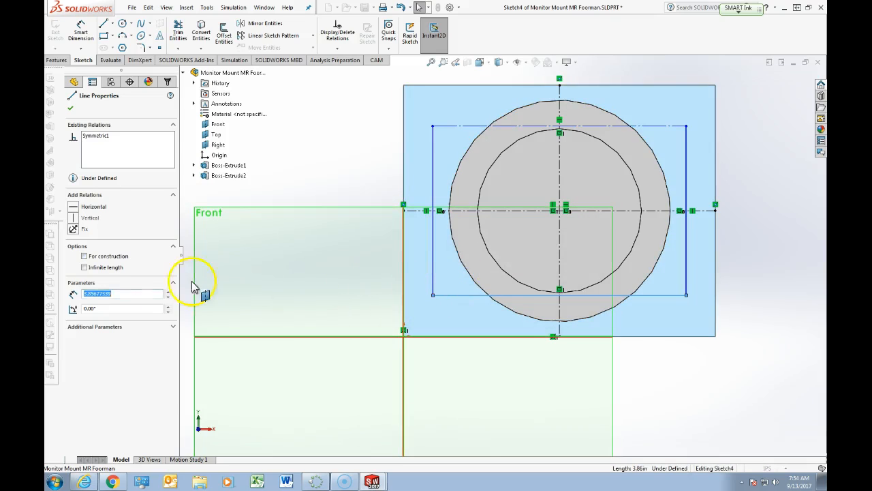
pyautogui.click(84, 257)
pyautogui.click(434, 266)
pyautogui.click(85, 256)
pyautogui.click(686, 279)
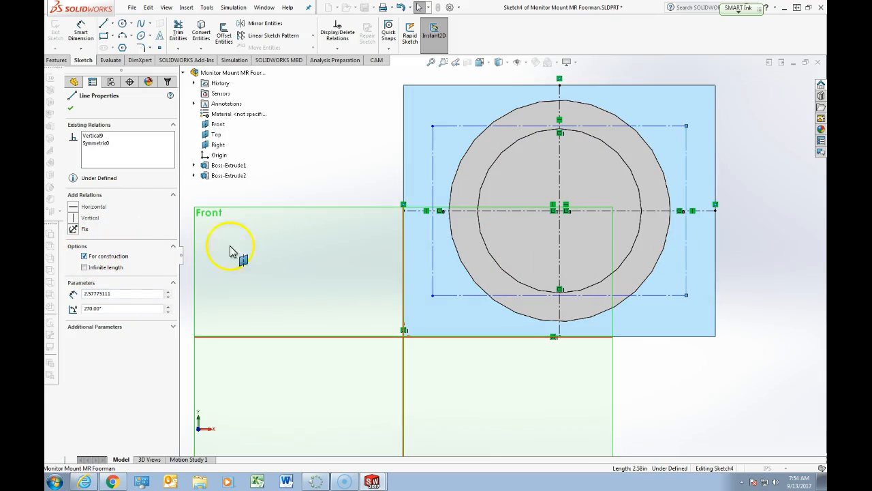
pyautogui.click(307, 167)
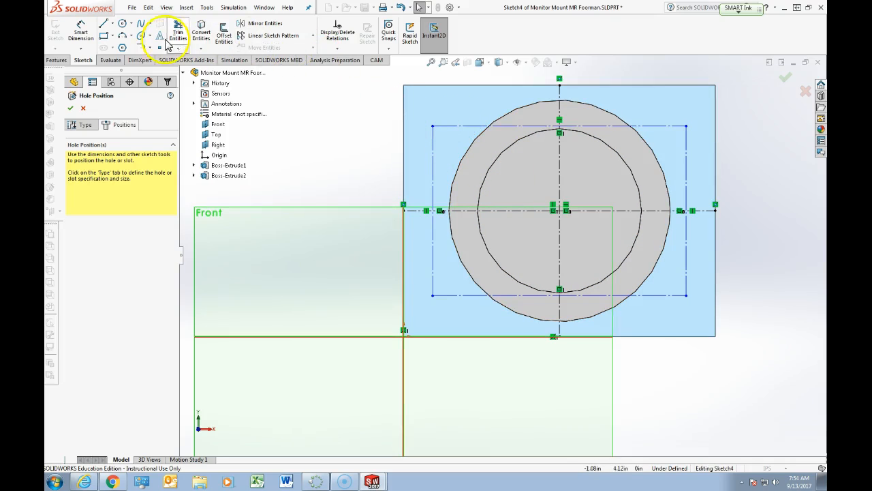
# Dimension the distance between the layout rectangle's upper and lower sides and set it to 2.713 in
pyautogui.click(81, 32)
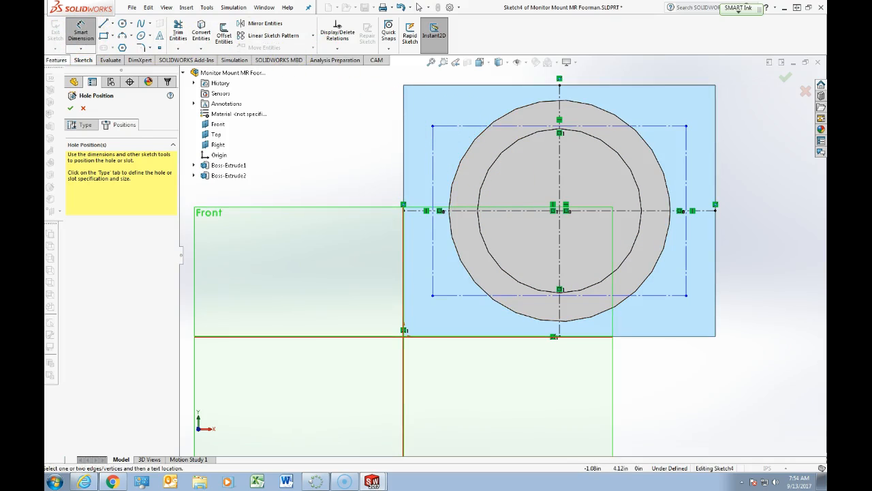
pyautogui.click(458, 126)
pyautogui.click(447, 300)
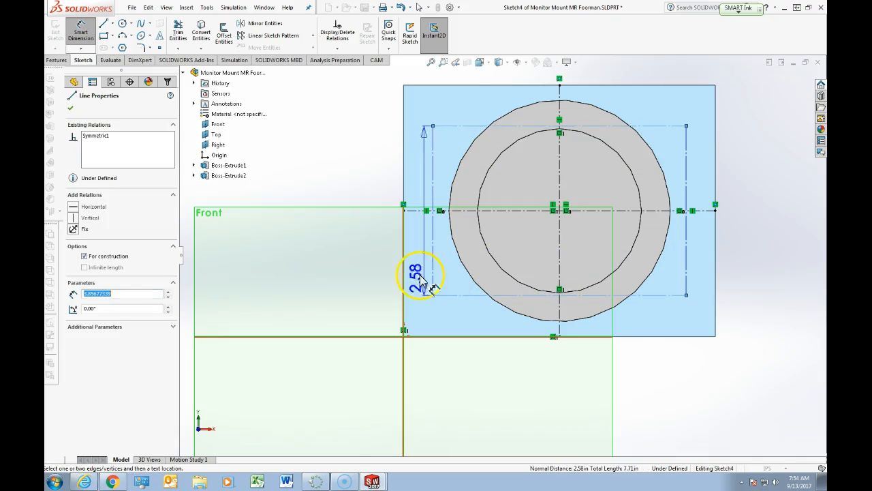
pyautogui.click(322, 238)
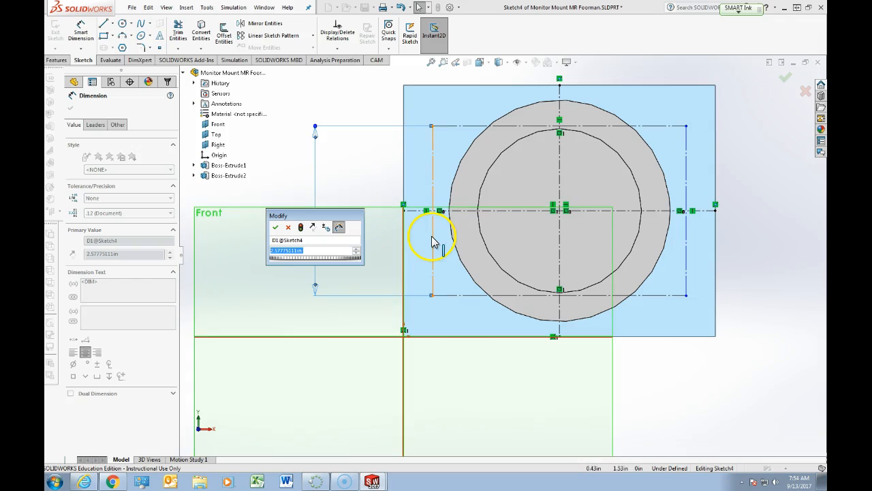
pyautogui.write('2.713')
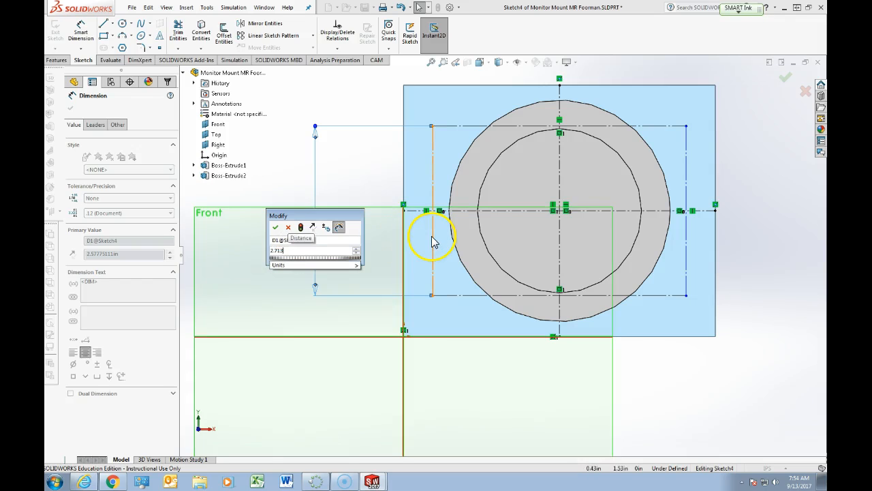
pyautogui.click(276, 227)
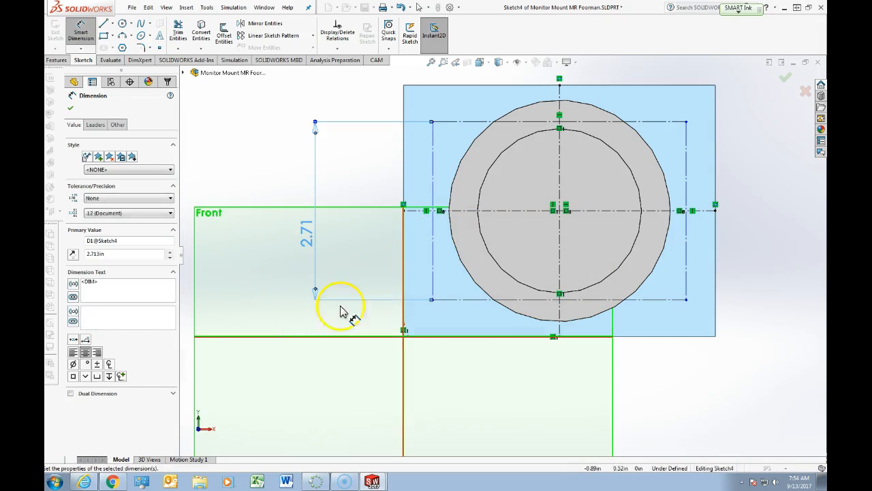
# Dimension the distance between the layout rectangle's two vertical sides and set it to 3.875 in
pyautogui.click(432, 270)
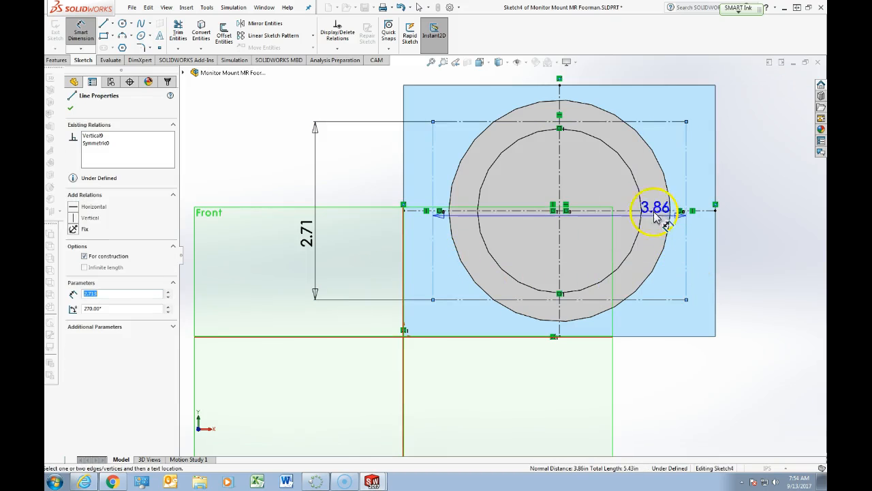
pyautogui.click(611, 78)
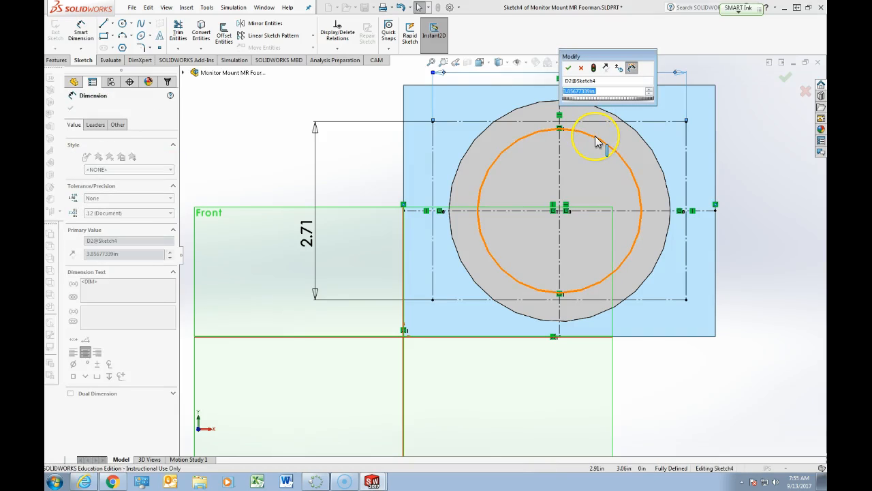
pyautogui.write('3.875')
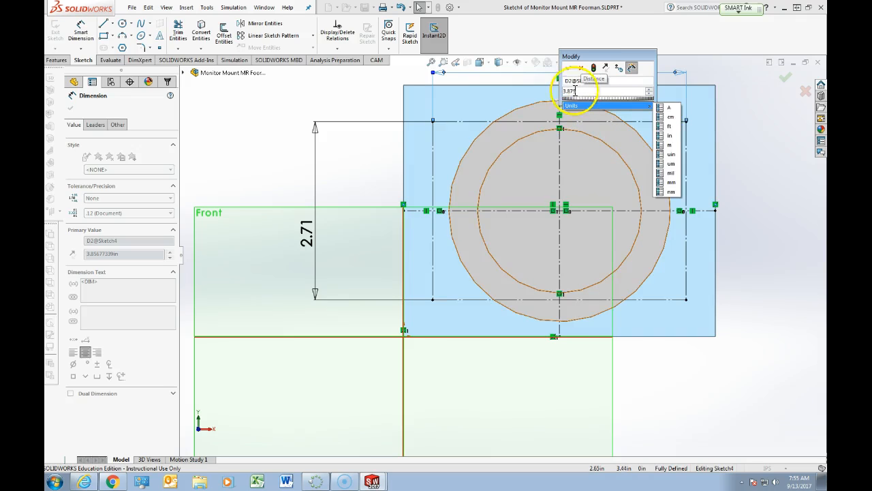
pyautogui.click(568, 68)
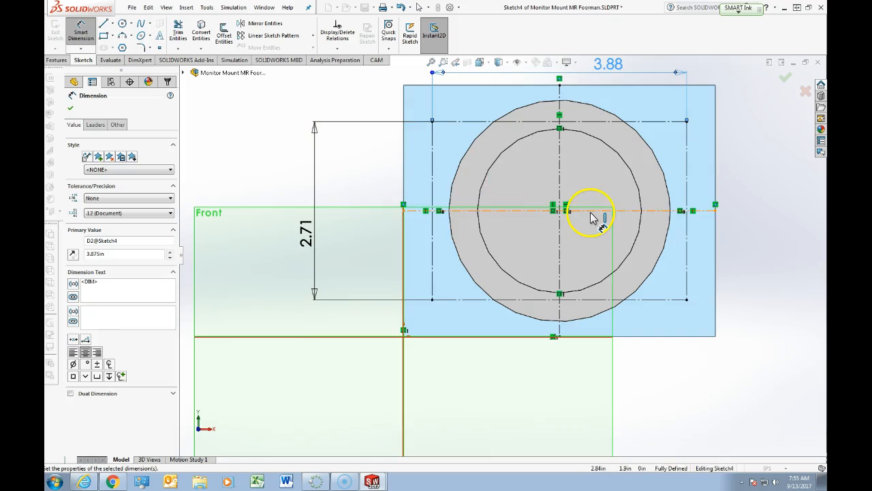
pyautogui.scroll(3, 514, 217)
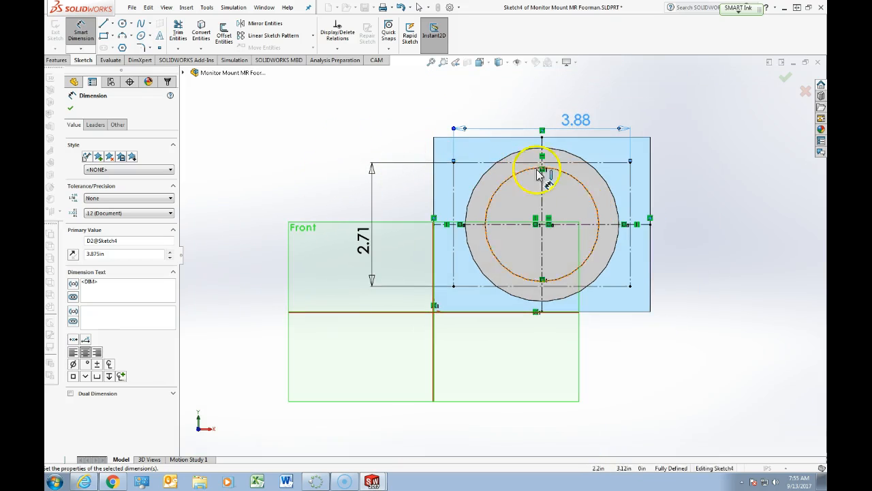
pyautogui.scroll(-5, 578, 129)
pyautogui.scroll(6, 516, 288)
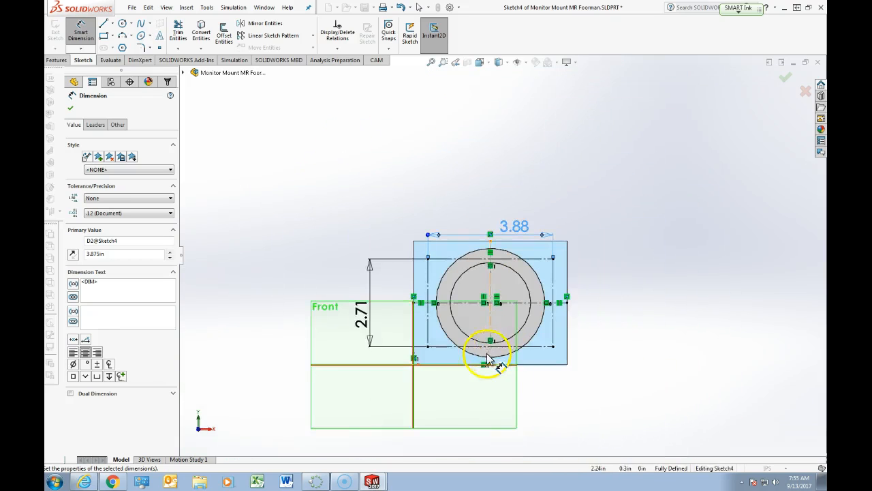
pyautogui.scroll(-3, 484, 366)
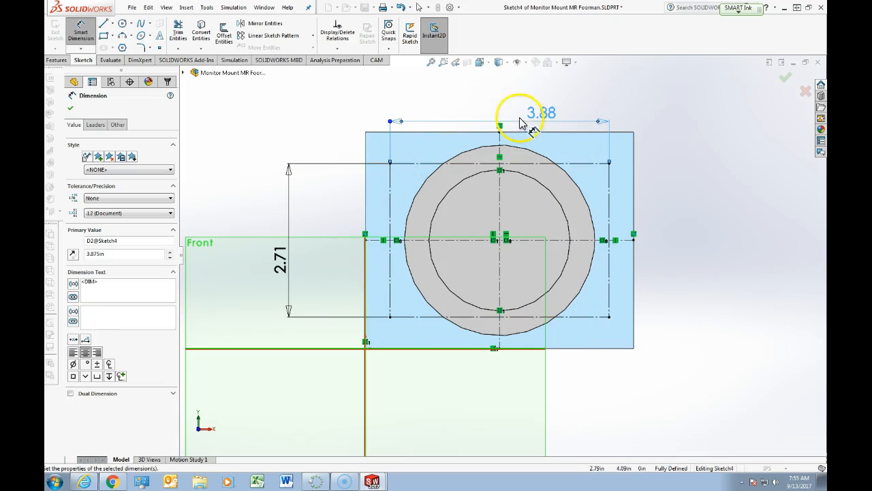
pyautogui.click(71, 112)
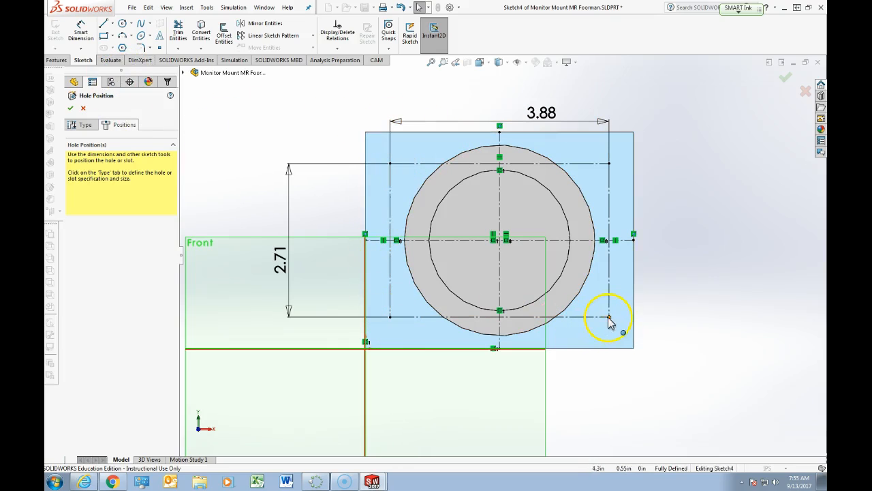
# Place hole position points on the four corners of the layout rectangle
pyautogui.click(163, 51)
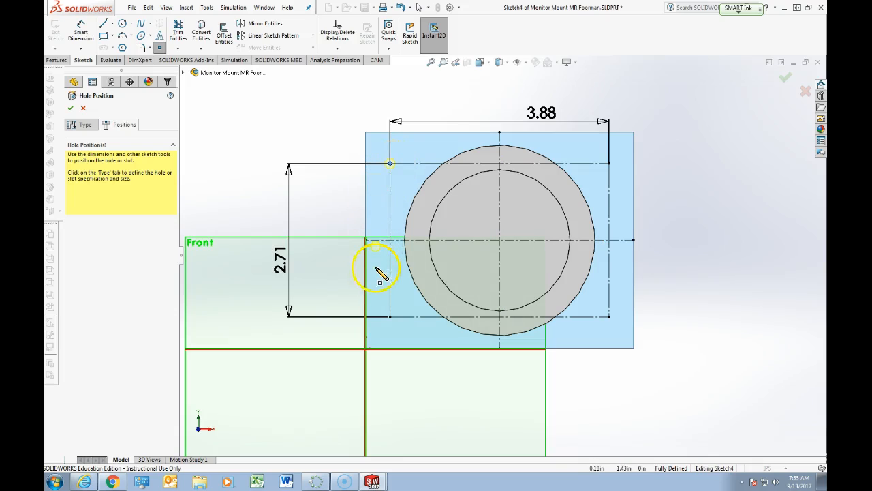
pyautogui.click(390, 316)
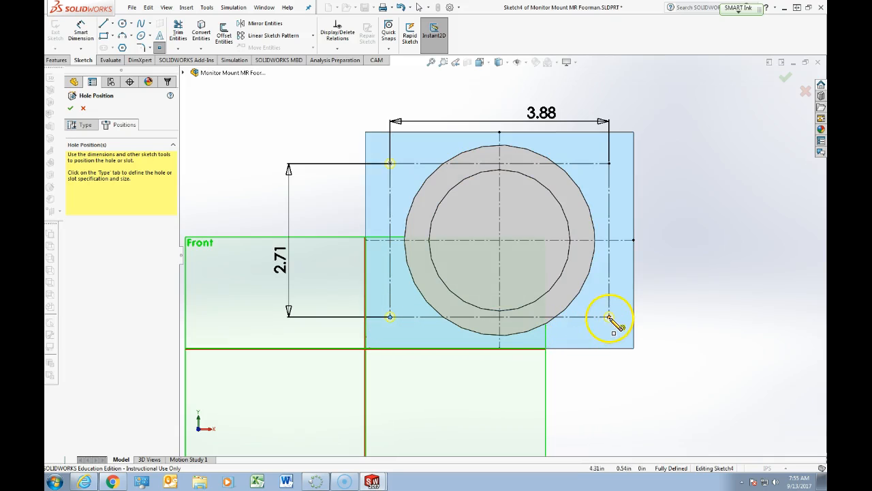
pyautogui.click(610, 164)
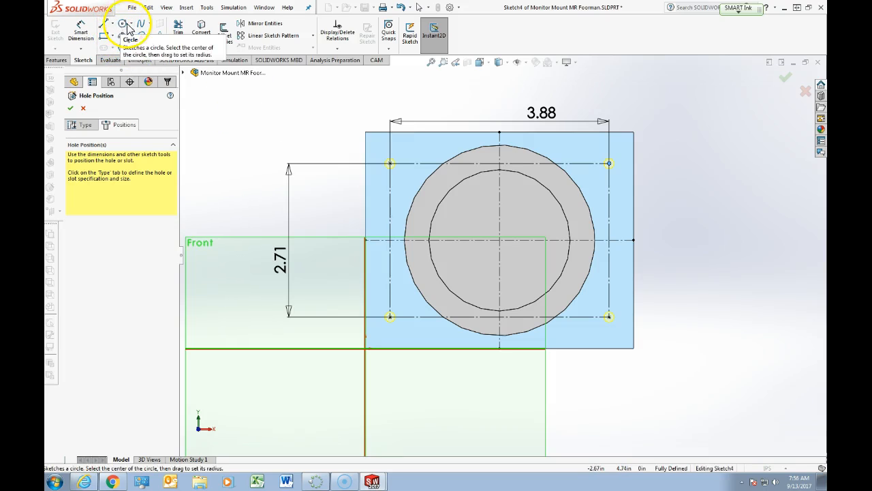
# Check the Monitor Mount drawing in the browser and sketch a circle about 1.94 in in diameter centered on the plate
pyautogui.moveTo(826, 38)
pyautogui.mouseDown()
pyautogui.moveTo(627, 46)
pyautogui.moveTo(341, 24)
pyautogui.moveTo(230, 8)
pyautogui.moveTo(230, 1)
pyautogui.mouseUp()
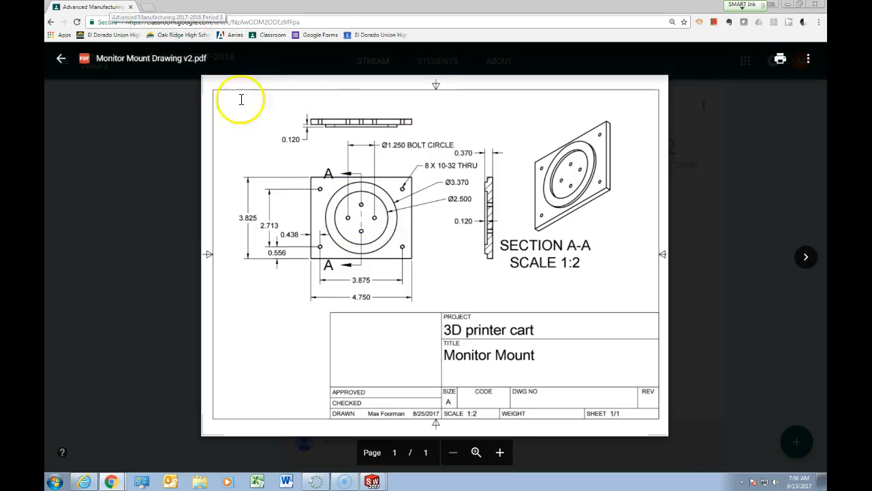
pyautogui.moveTo(94, 12); pyautogui.dragTo(826, 10)
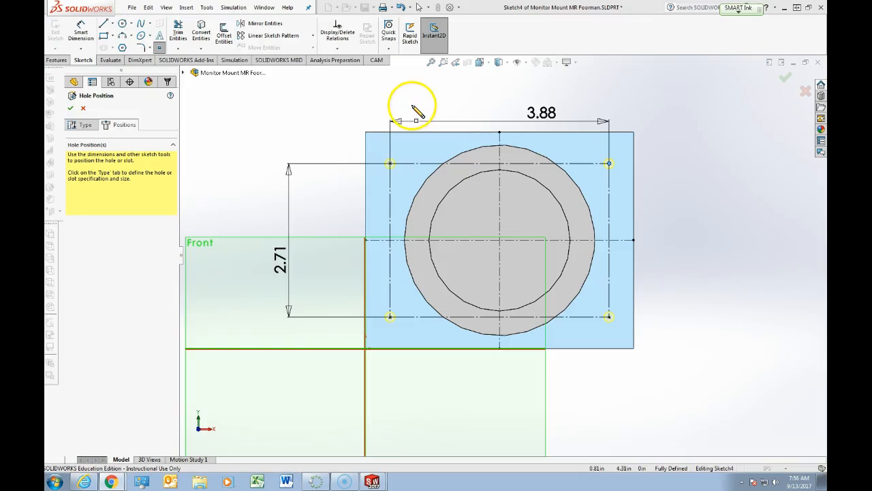
pyautogui.click(123, 25)
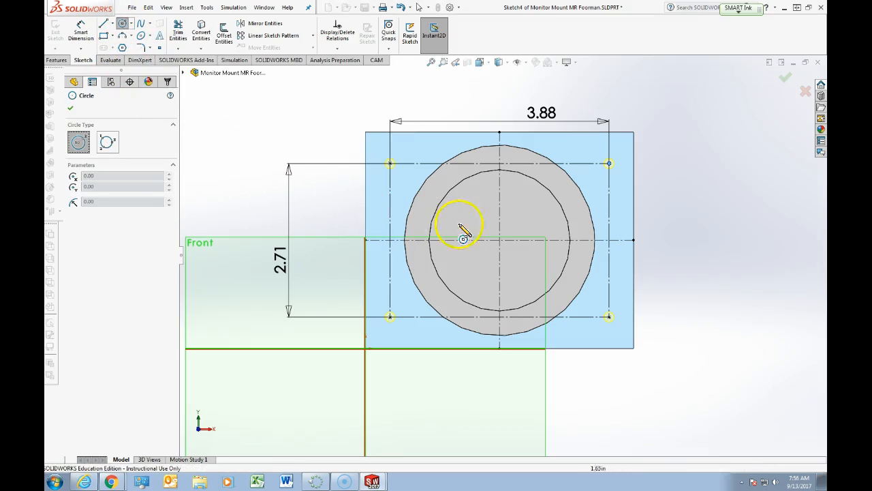
pyautogui.moveTo(499, 240)
pyautogui.mouseDown()
pyautogui.moveTo(520, 219)
pyautogui.moveTo(549, 212)
pyautogui.mouseUp()
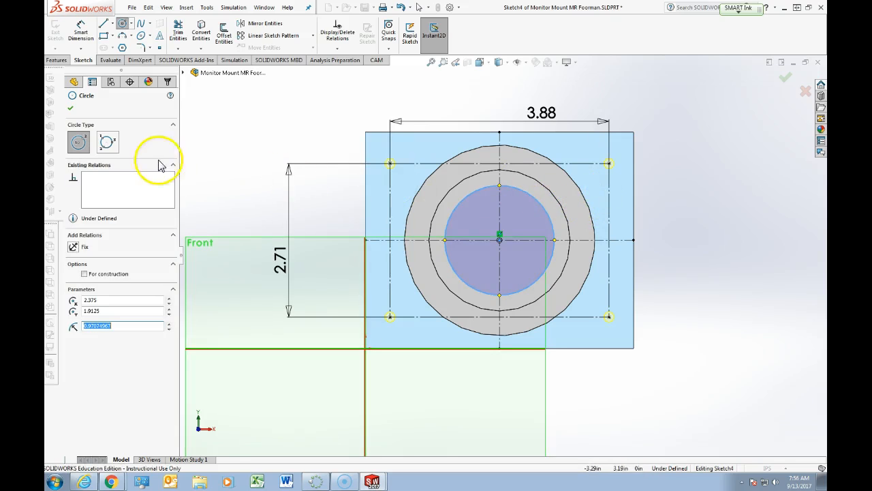
pyautogui.press('Escape')
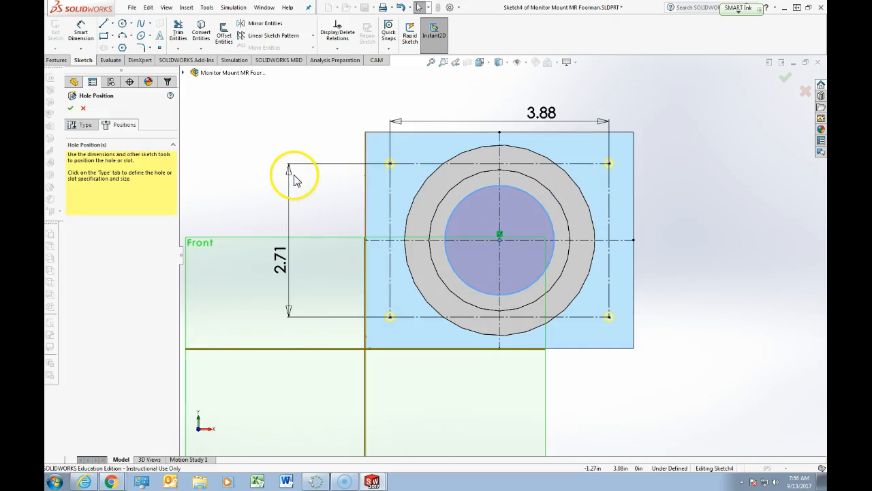
# Dimension the central circle's diameter and set it to 1.250 in
pyautogui.moveTo(702, 259); pyautogui.dragTo(697, 218, button='right')
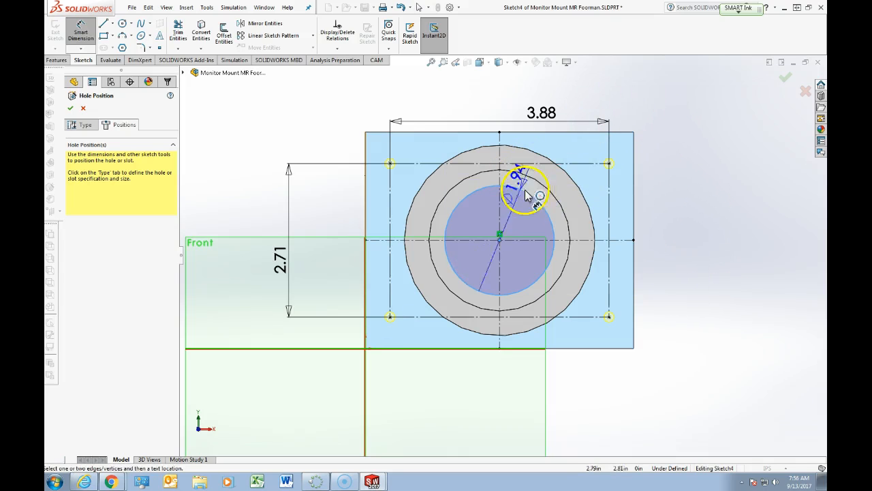
pyautogui.click(677, 196)
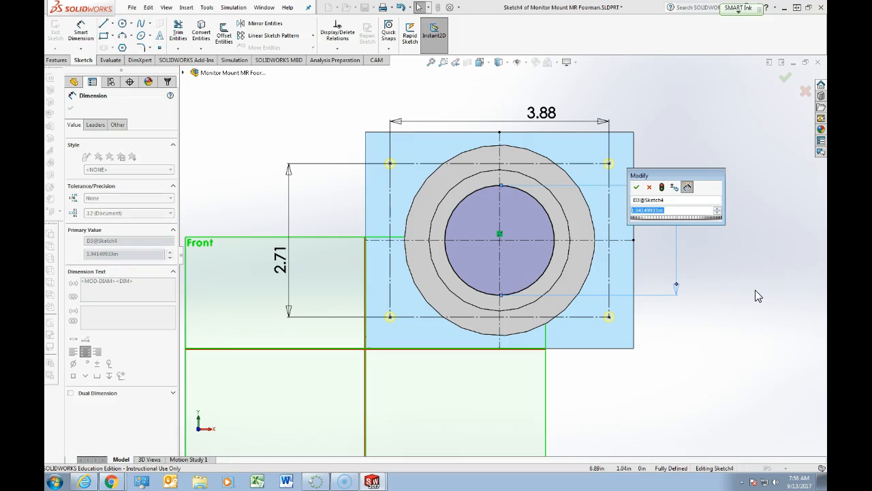
pyautogui.write('1.250')
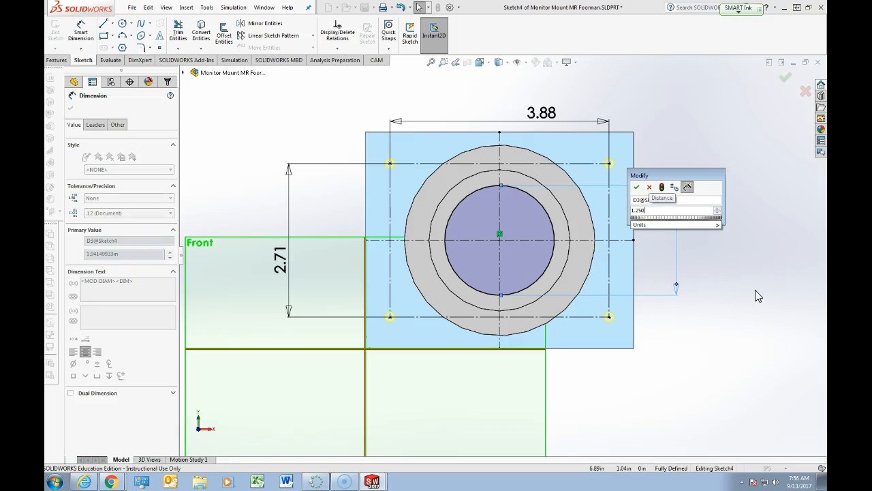
pyautogui.press('Return')
pyautogui.click(511, 287)
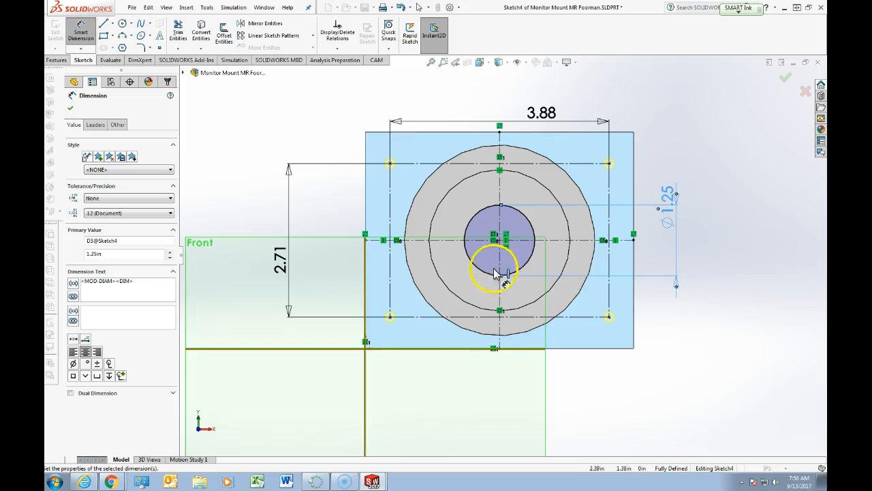
pyautogui.click(70, 108)
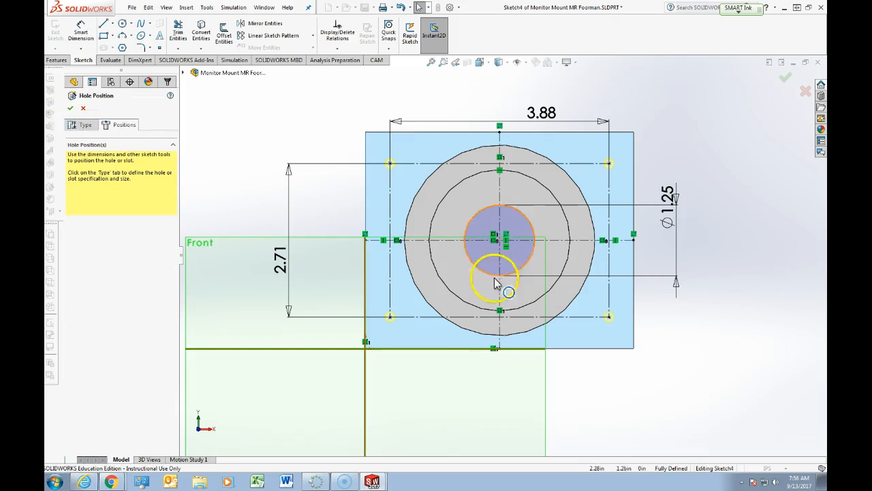
# Convert the central 1.25 in circle to construction geometry and place hole position points on its four quadrants
pyautogui.click(534, 231)
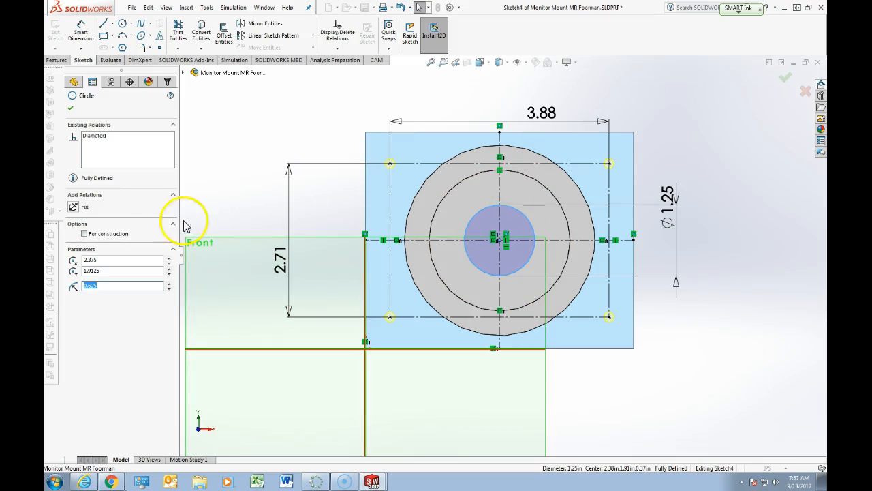
pyautogui.click(83, 234)
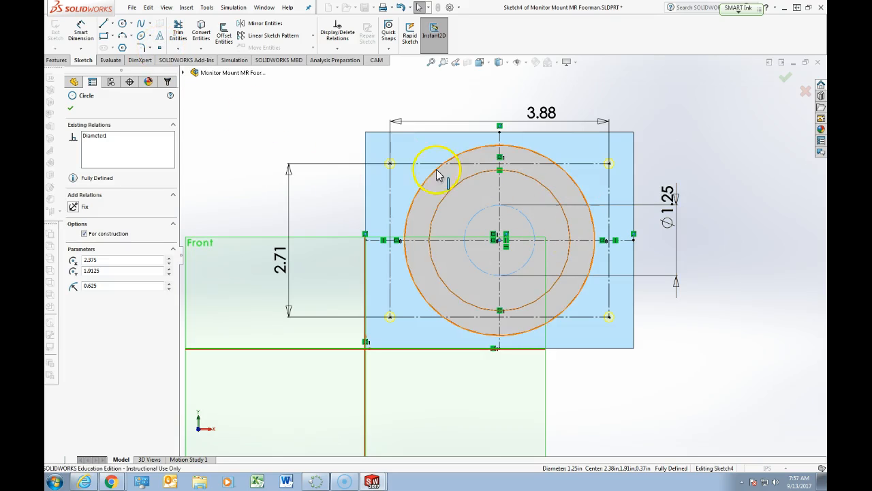
pyautogui.click(161, 49)
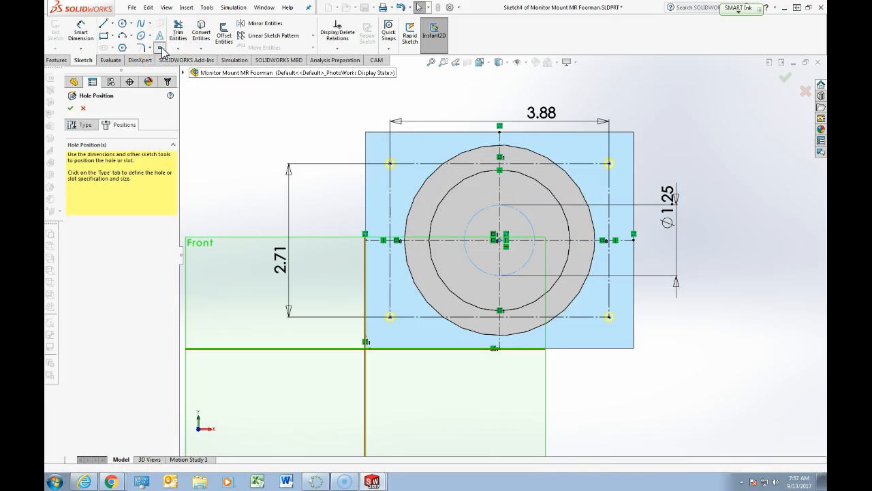
pyautogui.scroll(-3, 514, 215)
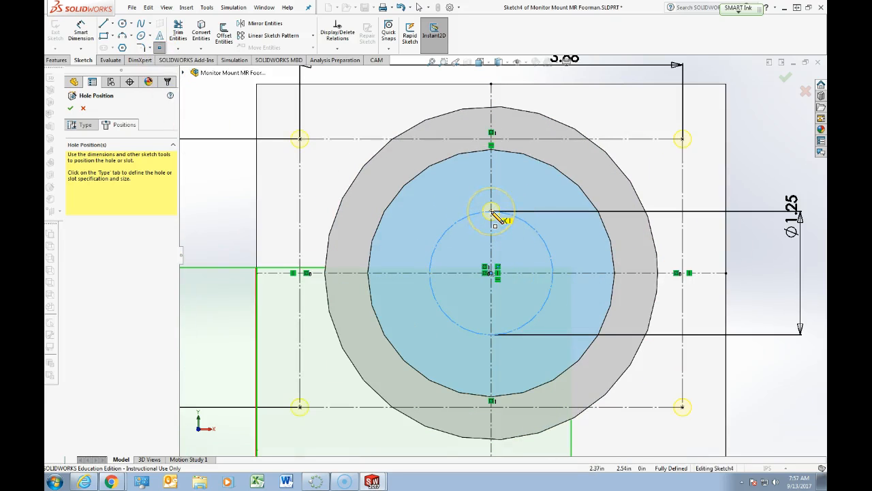
pyautogui.click(491, 211)
pyautogui.click(429, 273)
pyautogui.click(492, 334)
pyautogui.click(554, 273)
pyautogui.scroll(4, 586, 272)
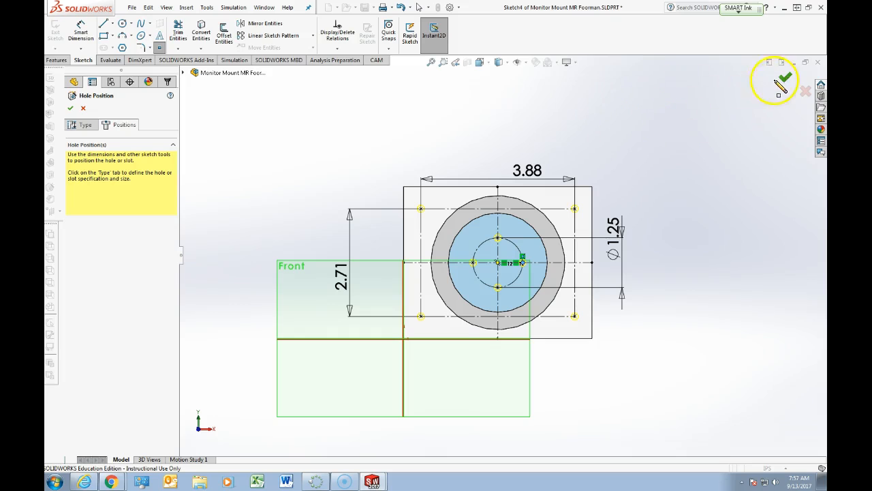
pyautogui.click(70, 108)
pyautogui.moveTo(417, 267); pyautogui.dragTo(402, 171, button='middle')
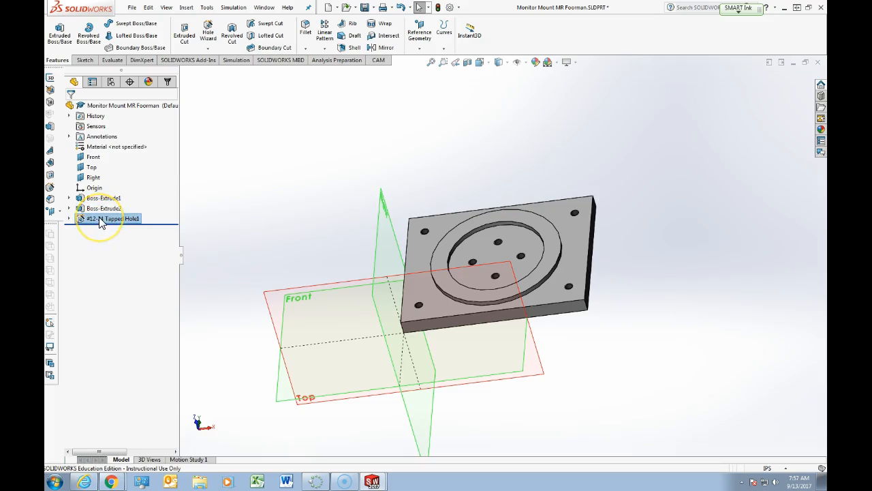
# Edit the tapped hole feature and set its size to #10-32
pyautogui.rightClick(101, 222)
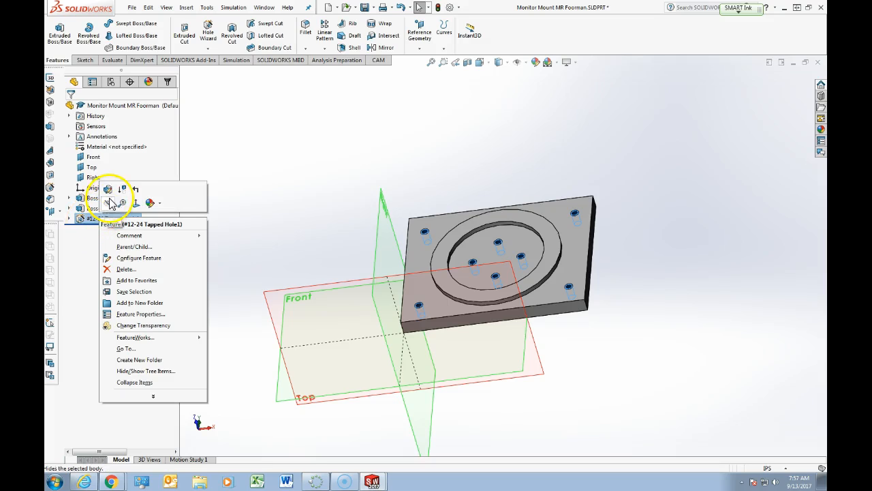
pyautogui.click(108, 191)
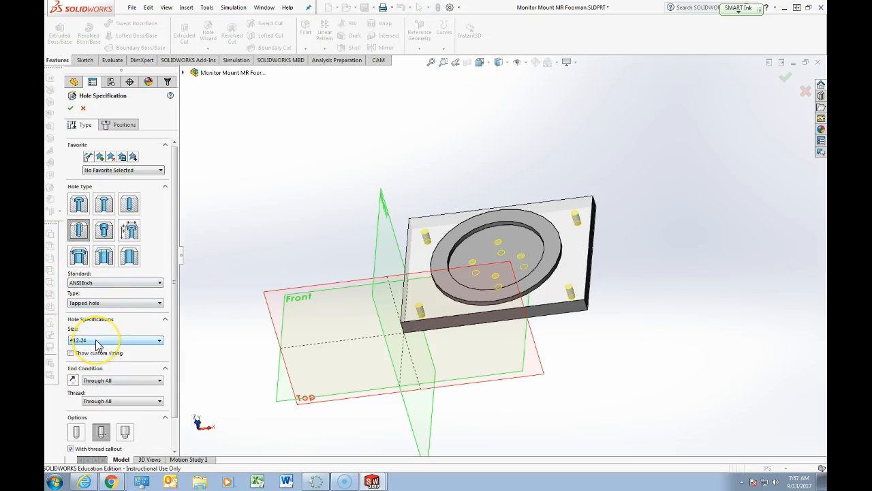
pyautogui.click(96, 341)
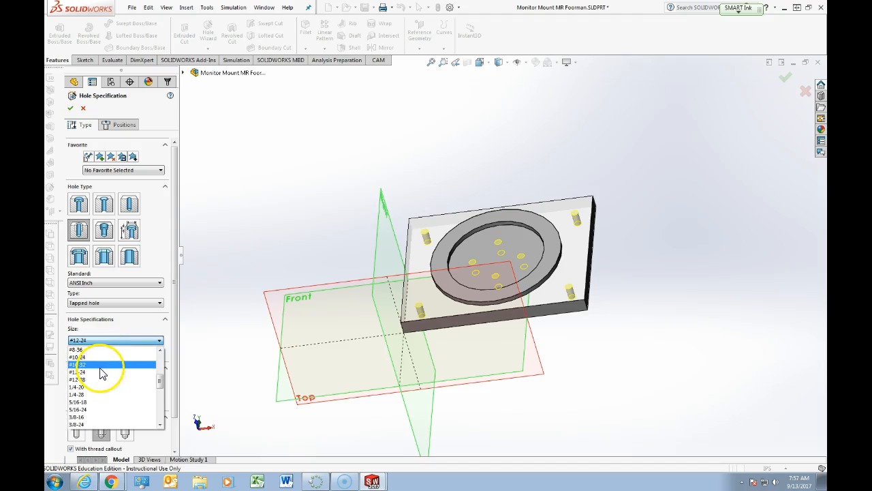
pyautogui.click(98, 364)
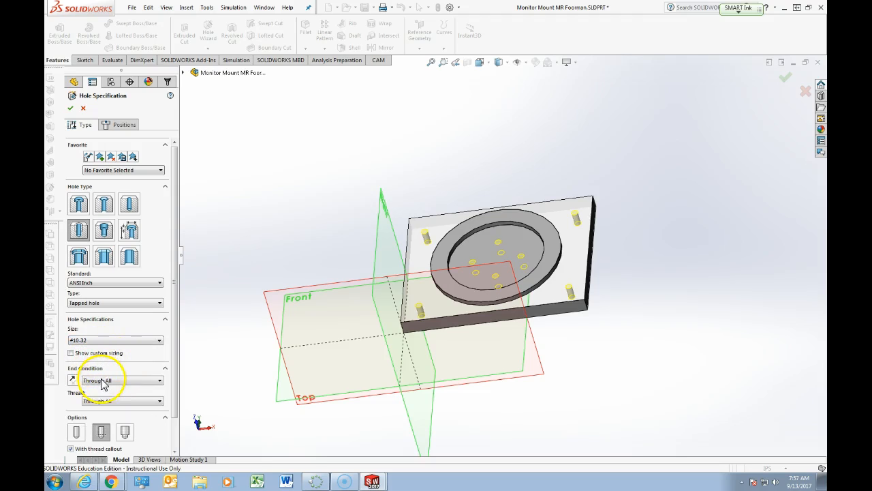
# Try the Blind end condition for the tapped holes and set it back to Through All
pyautogui.click(101, 383)
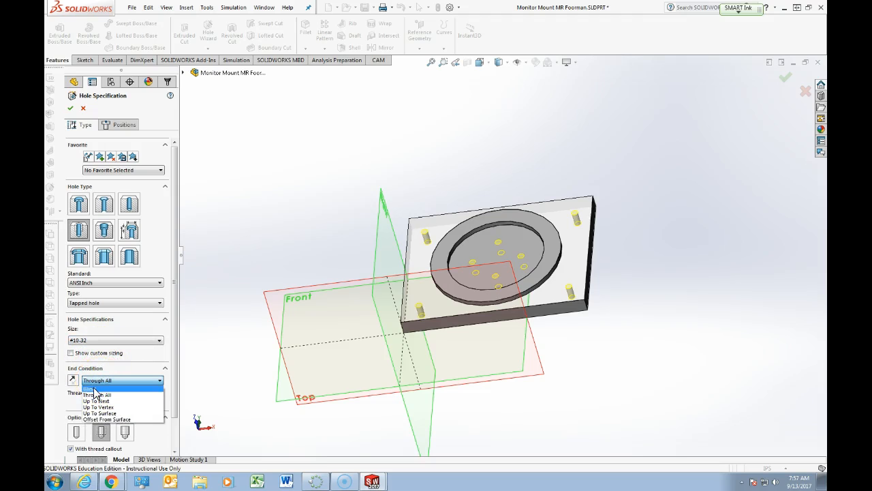
pyautogui.click(94, 390)
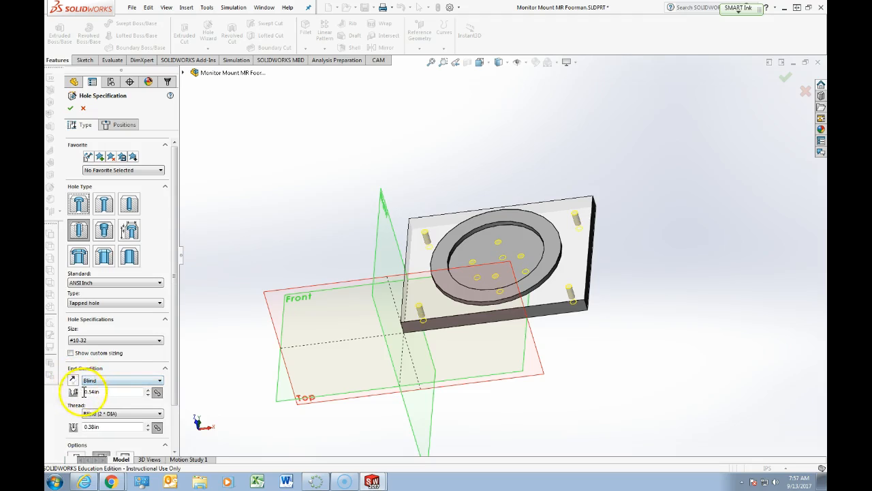
pyautogui.doubleClick(116, 392)
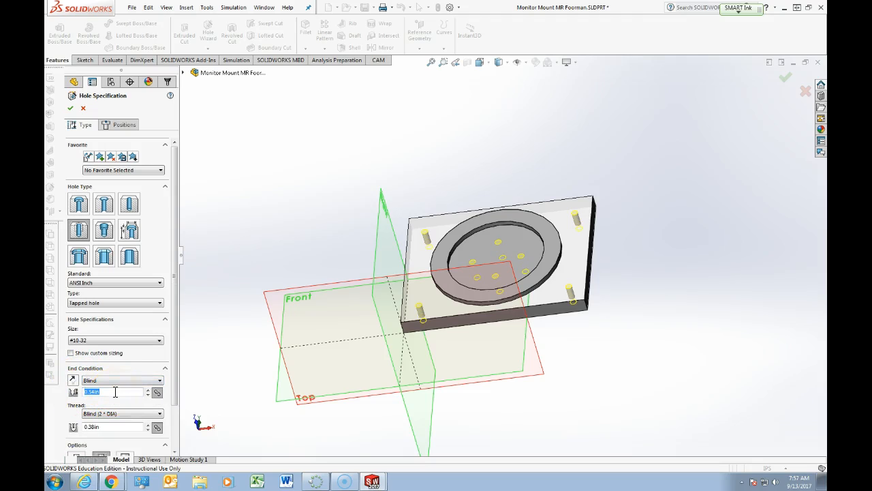
pyautogui.scroll(-2, 173, 368)
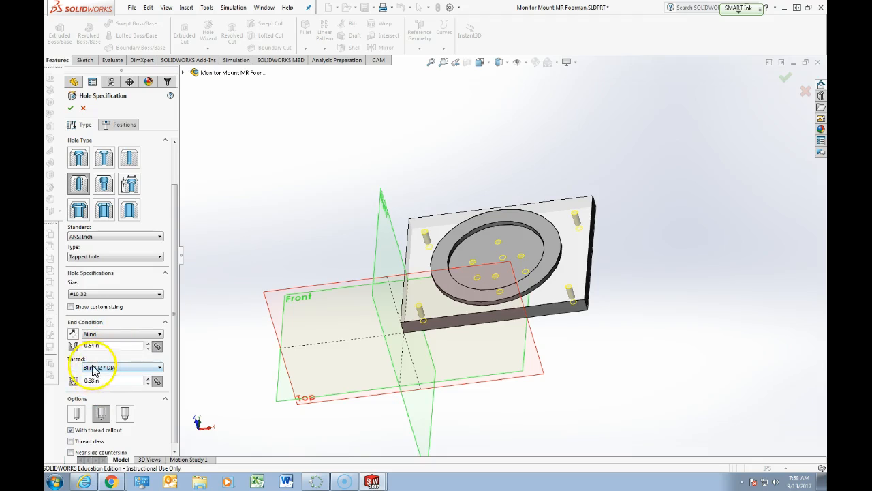
pyautogui.click(91, 335)
pyautogui.click(95, 339)
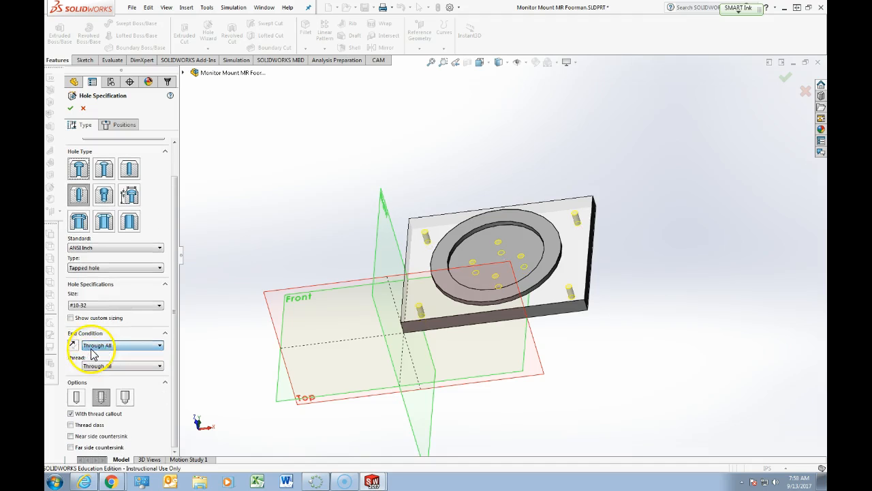
# Apply the edited hole specification and inspect the tapped holes through the plate
pyautogui.moveTo(486, 302); pyautogui.dragTo(549, 252, button='middle')
pyautogui.scroll(-3, 566, 257)
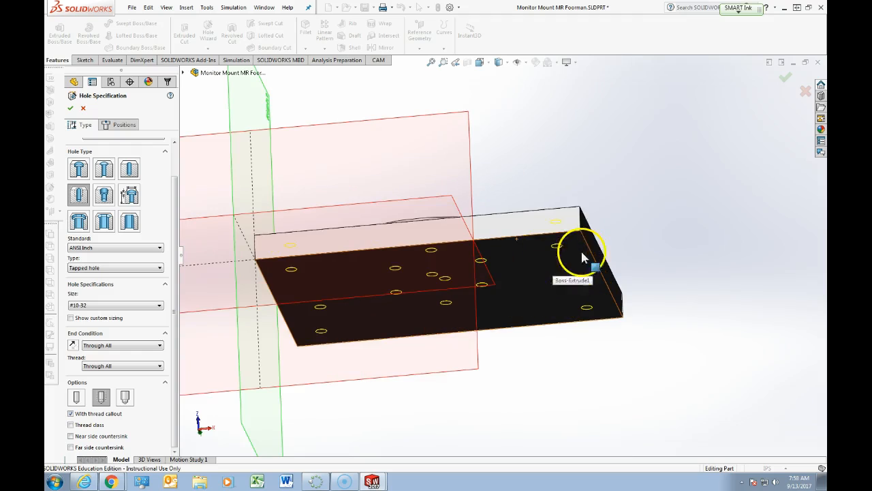
pyautogui.click(785, 81)
pyautogui.moveTo(465, 156); pyautogui.dragTo(493, 353, button='middle')
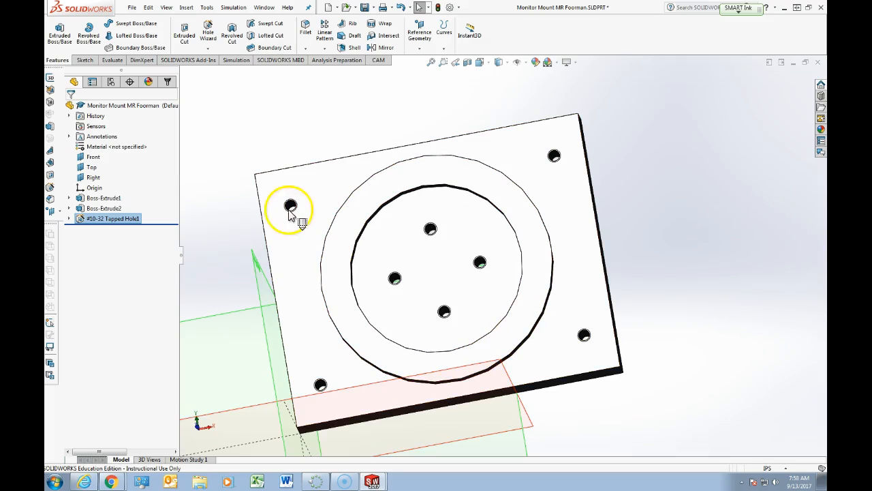
pyautogui.moveTo(399, 250); pyautogui.dragTo(386, 236, button='middle')
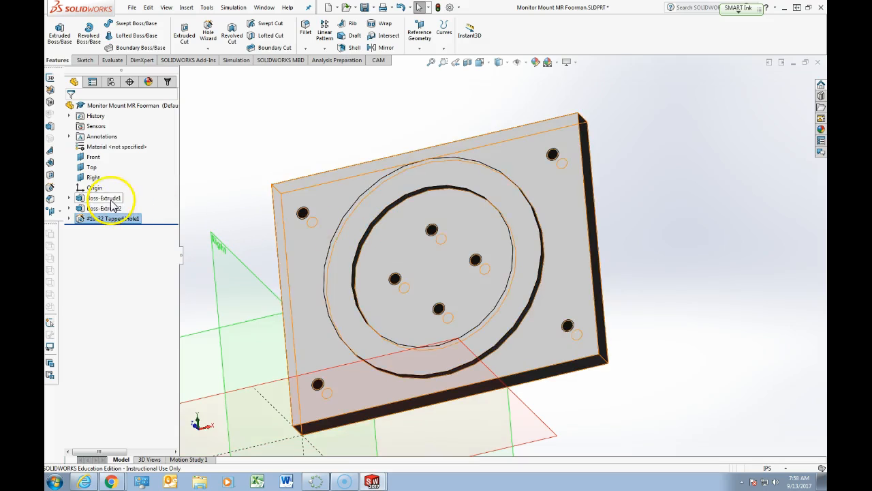